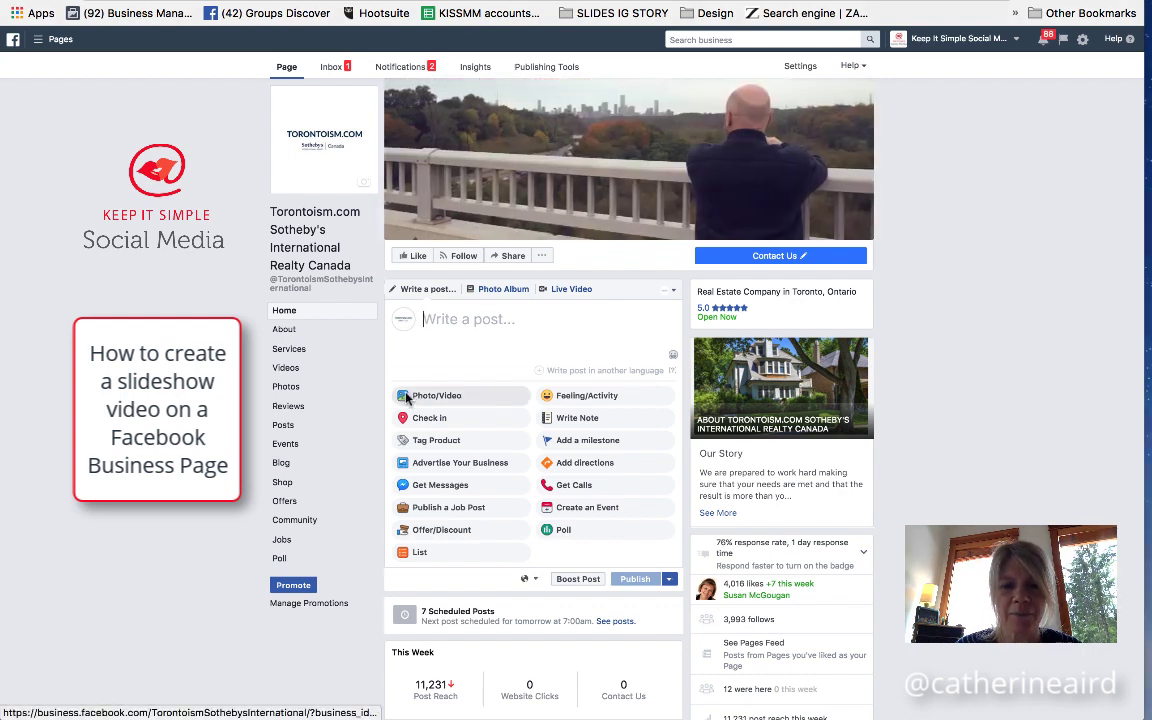
Step: Show the post composer's Photo/Video choices, including Create Slideshow, Photo Album and Canvas
click(414, 400)
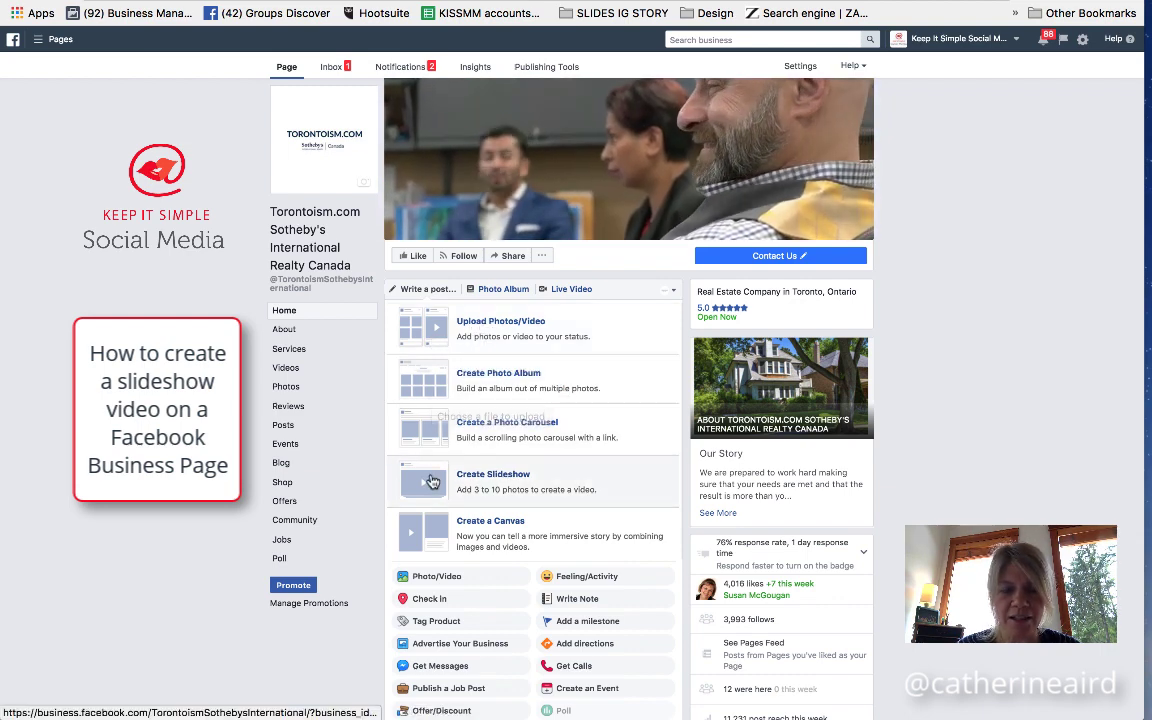
Step: Create a slideshow that shows each image for 2 seconds with a Fade transition
click(488, 476)
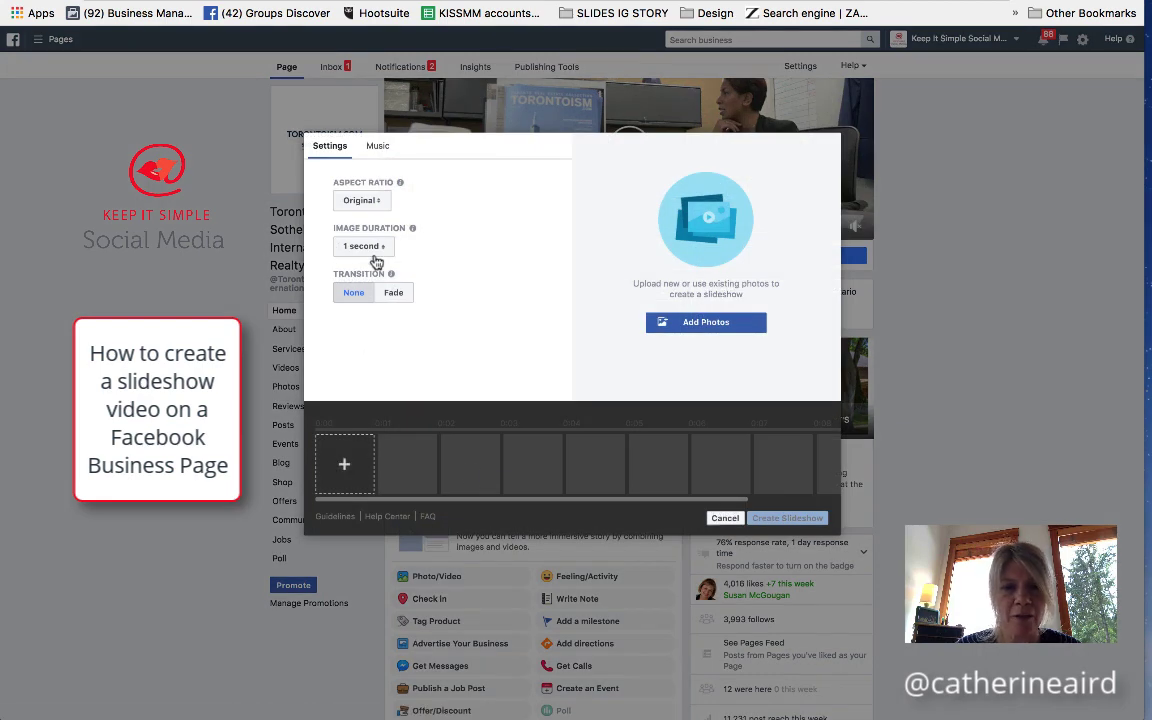
click(379, 249)
click(385, 261)
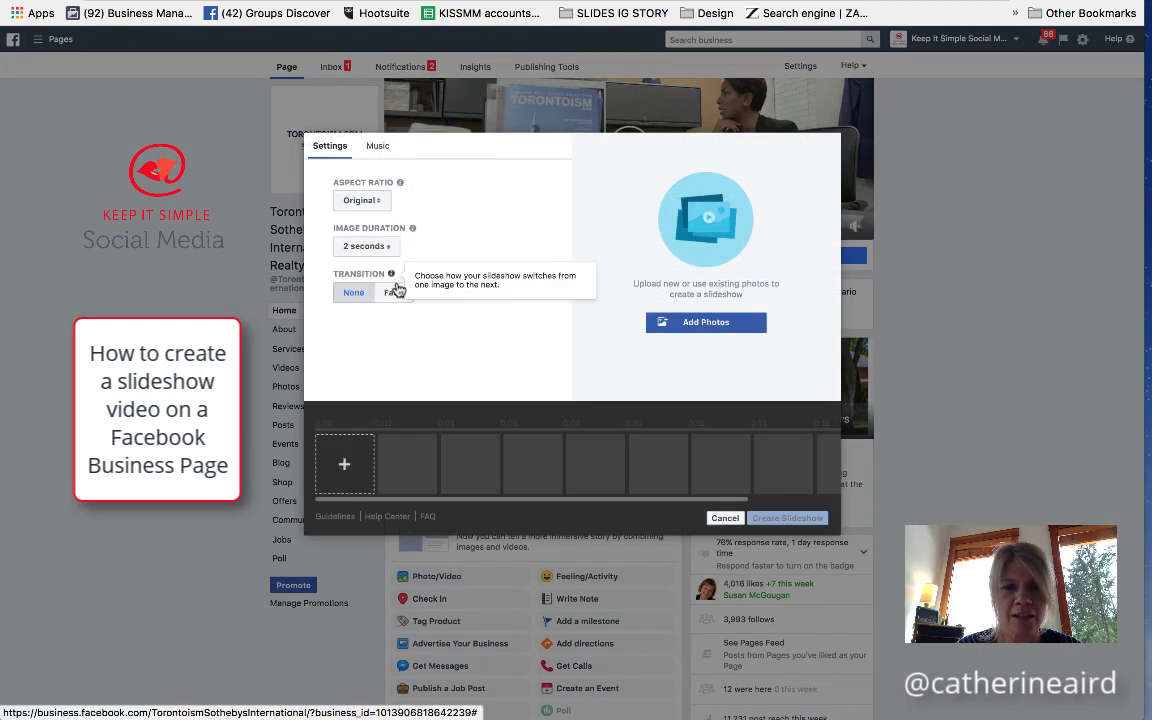
click(393, 292)
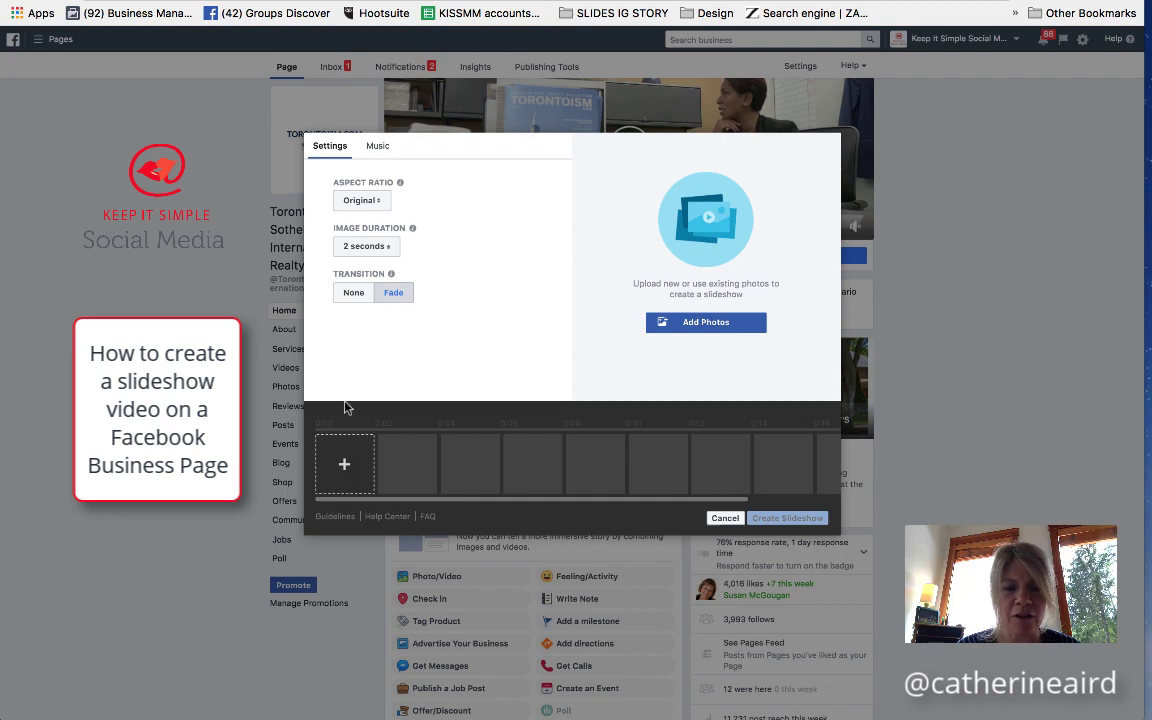
Step: Select the ten listing screenshots on the Desktop and upload them into the slideshow
click(344, 468)
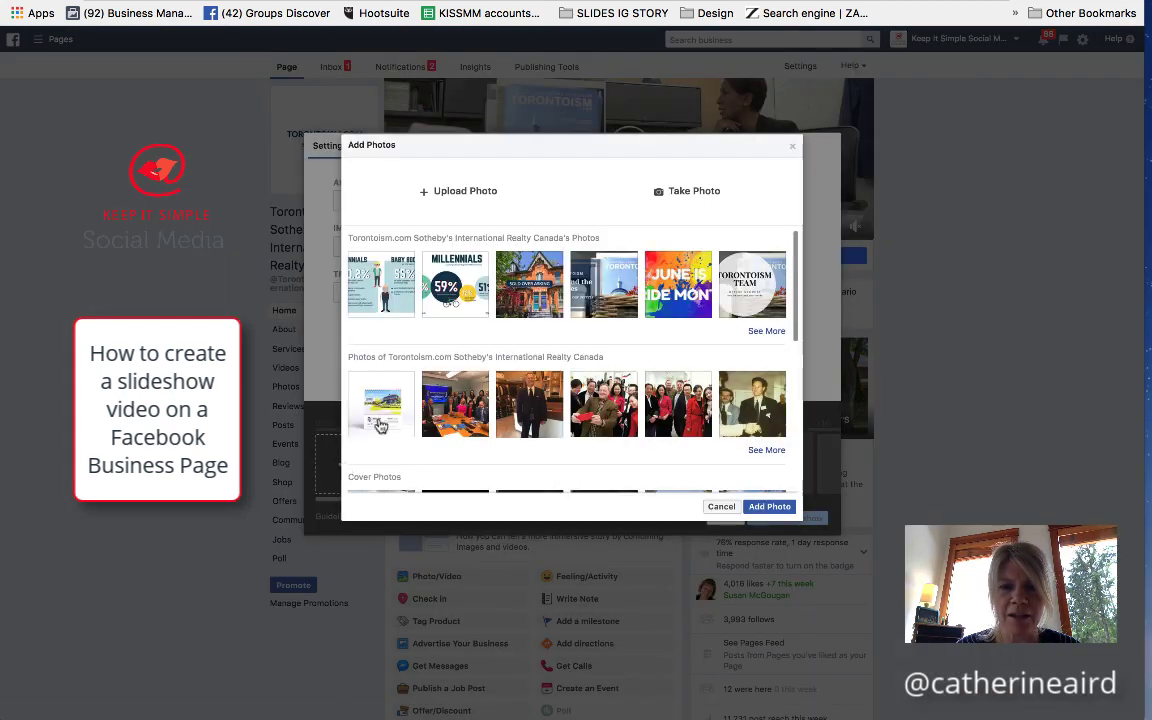
click(455, 196)
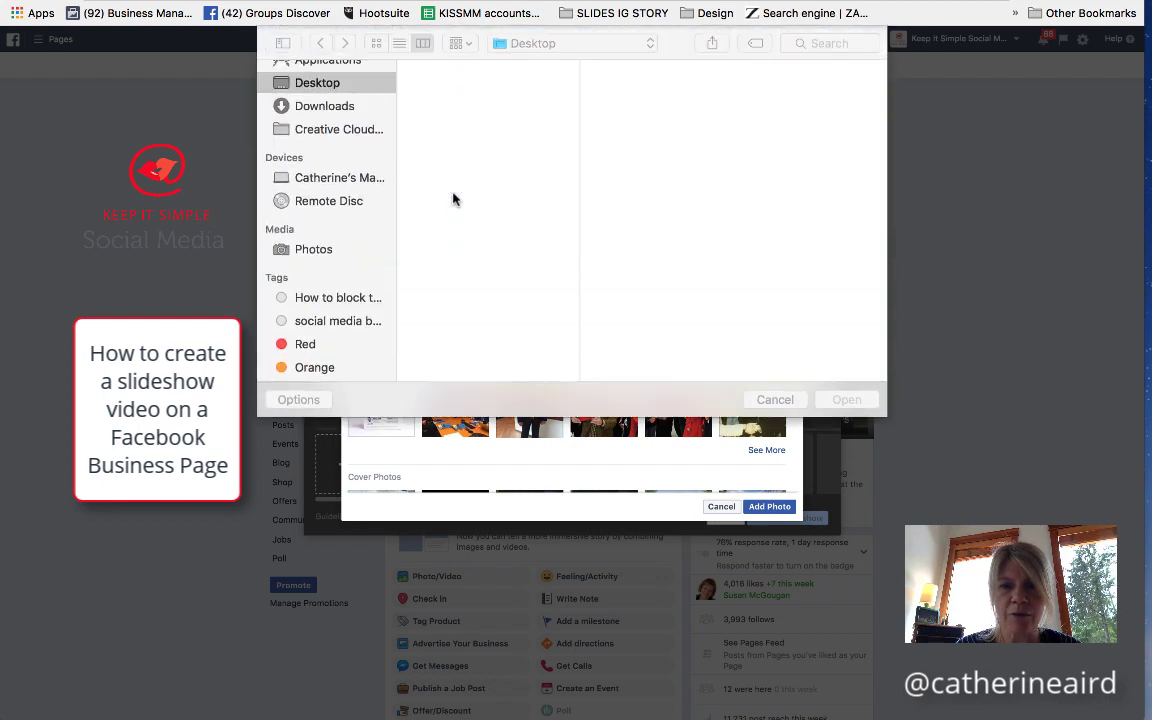
scroll(470, 262, down, 3)
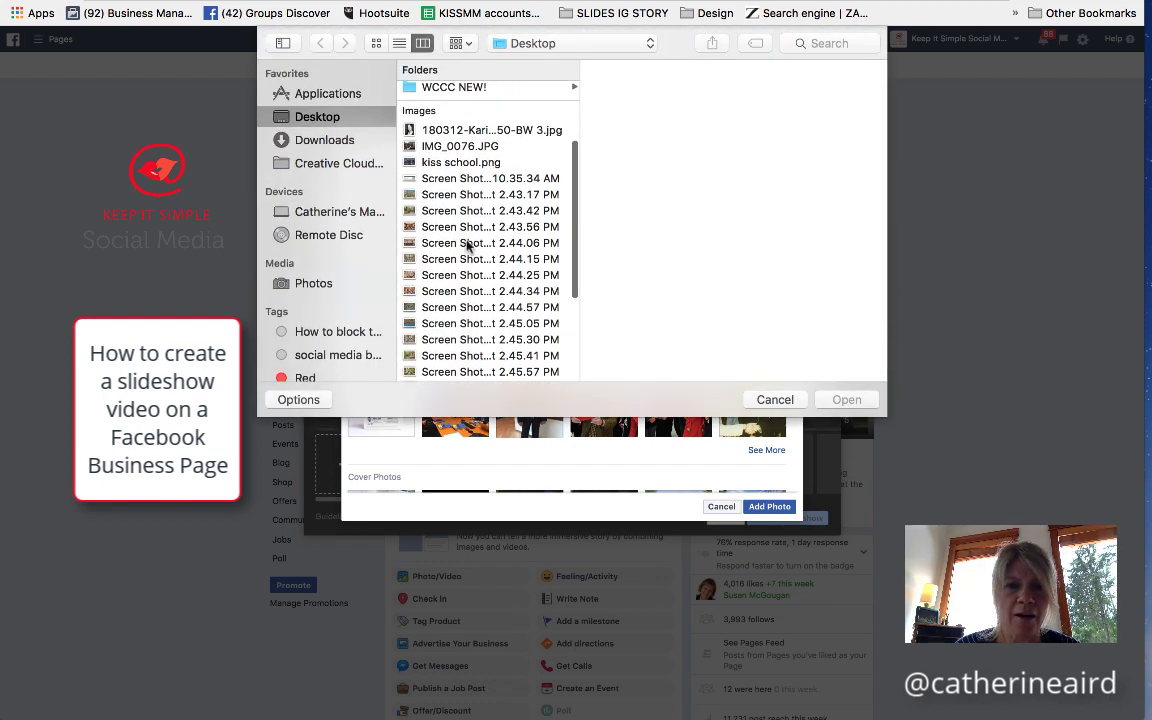
click(447, 195)
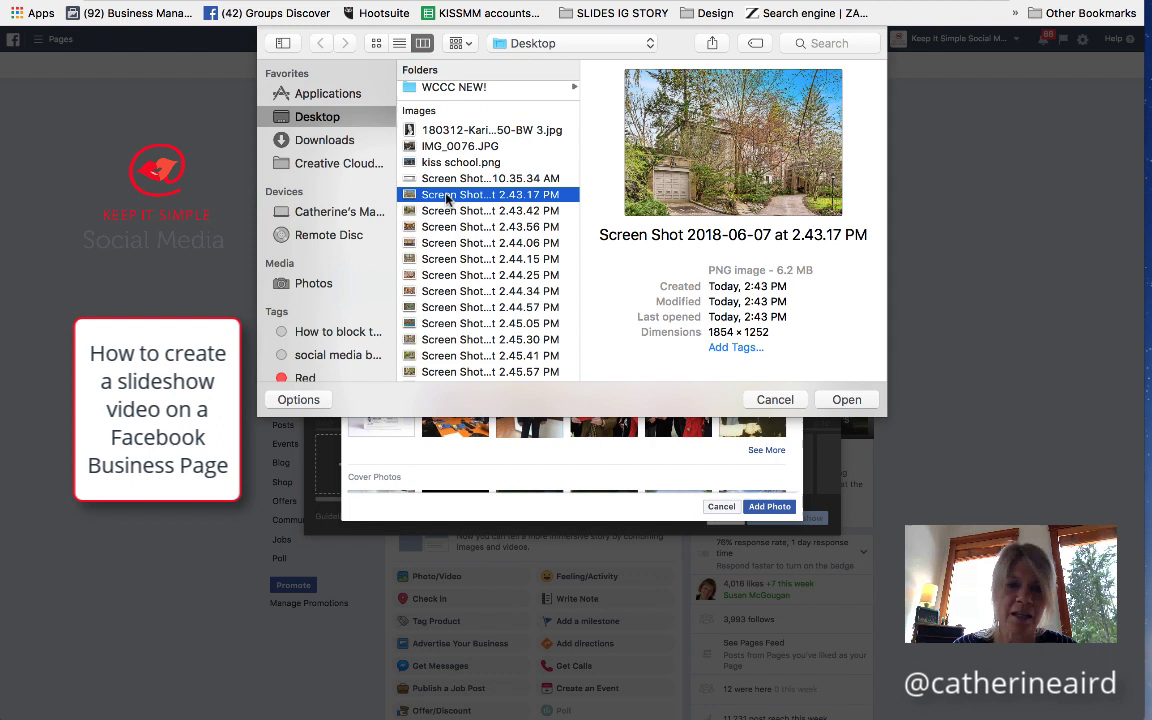
shift+click(441, 211)
shift+click(441, 229)
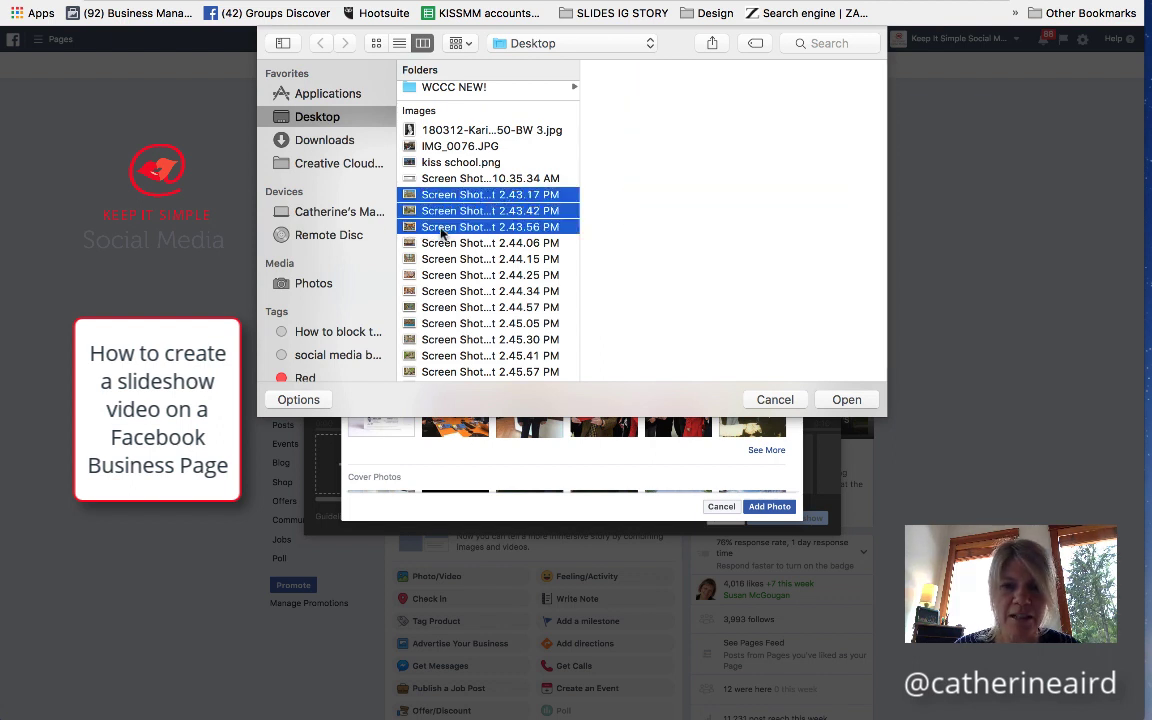
shift+click(446, 244)
shift+click(447, 259)
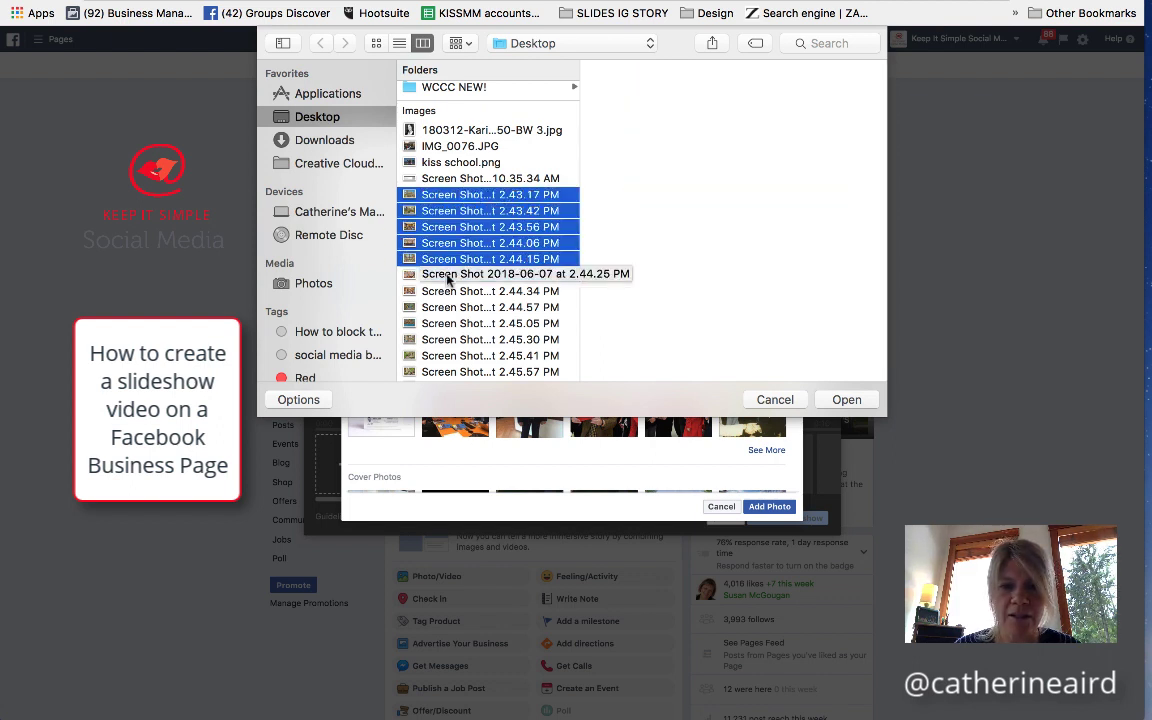
shift+click(447, 276)
shift+click(448, 291)
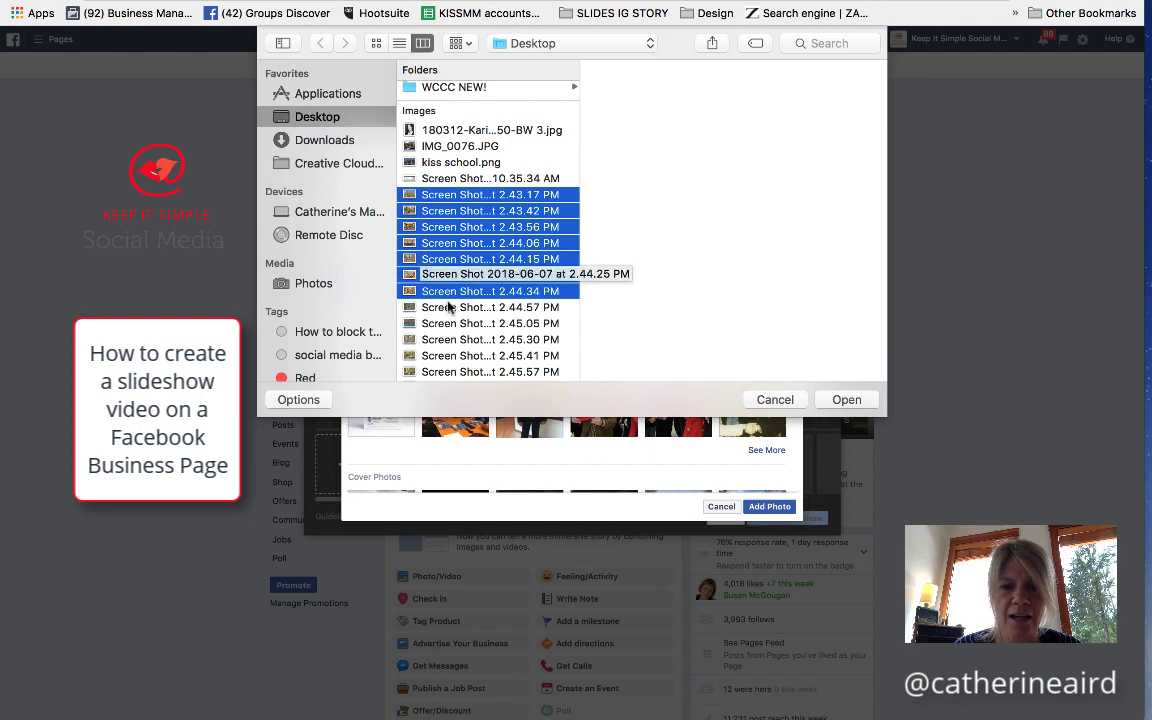
shift+click(449, 307)
shift+click(451, 324)
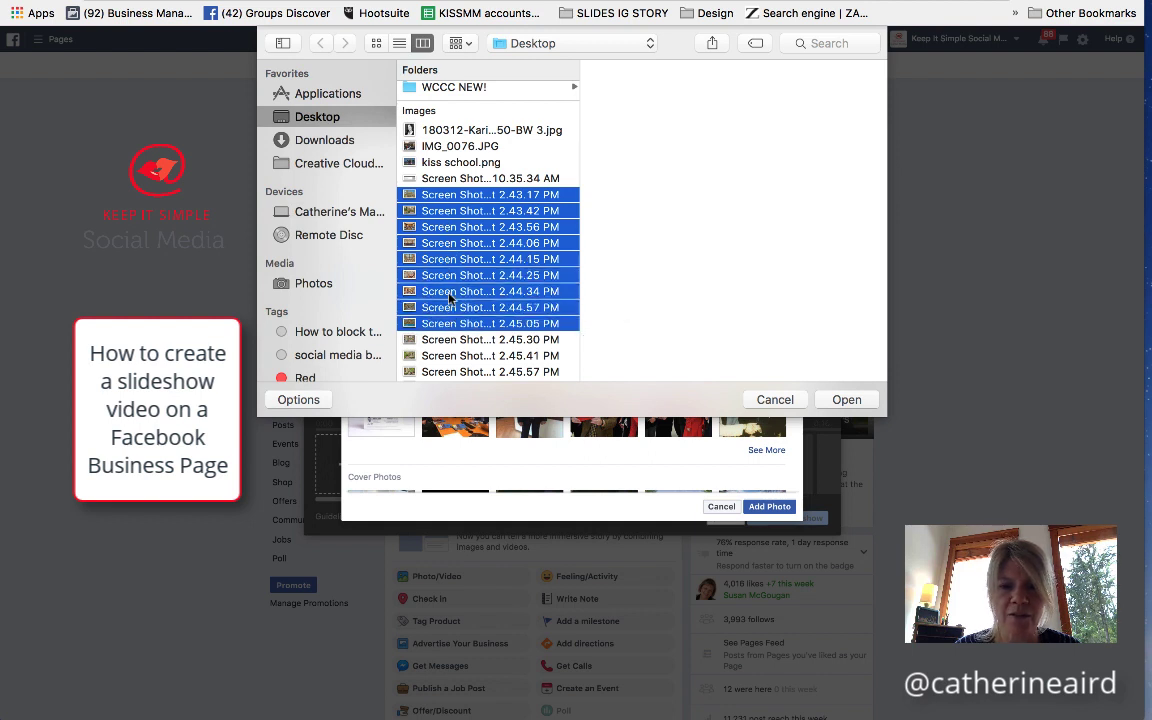
shift+click(455, 339)
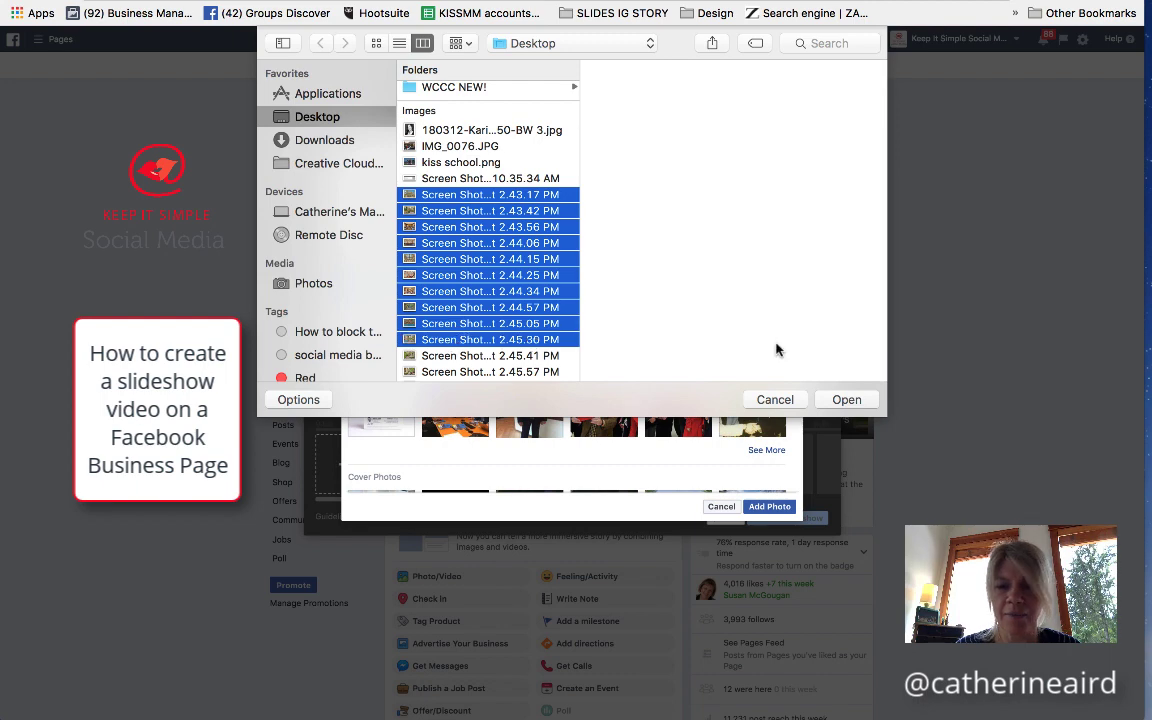
click(846, 400)
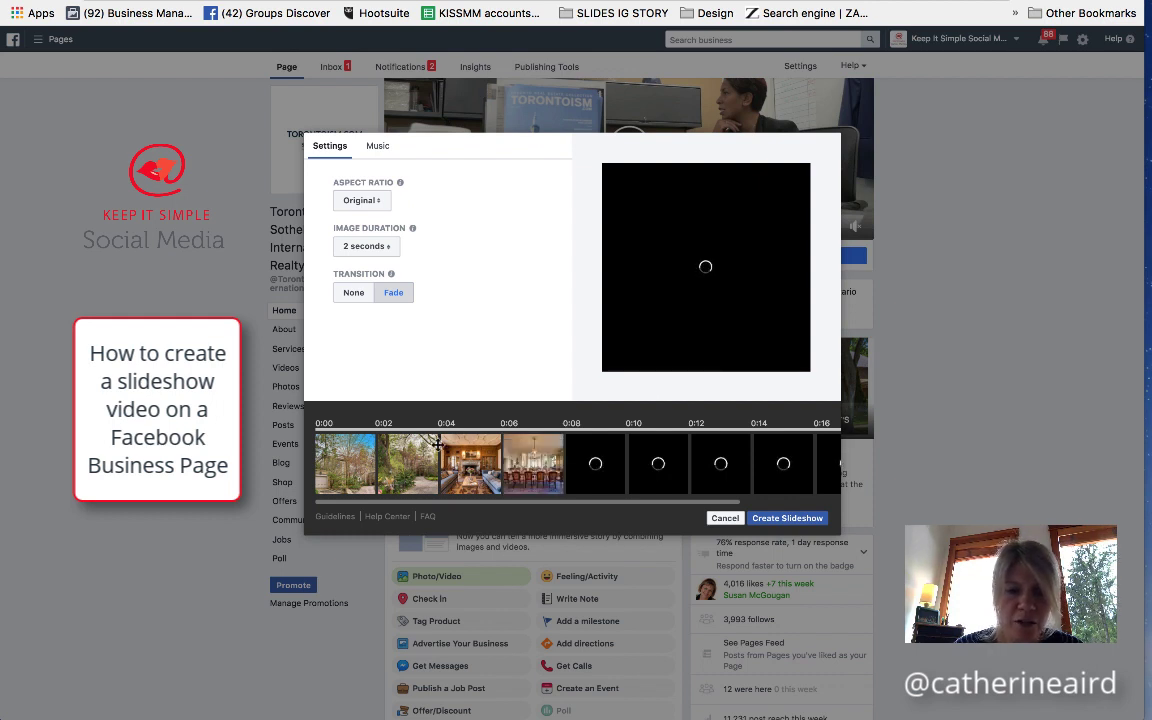
Step: Move the living-room photo to second and the last photo to 0:14, then create the slideshow
mouse_move(455, 450)
mouse_down()
mouse_move(408, 463)
mouse_move(466, 462)
mouse_up()
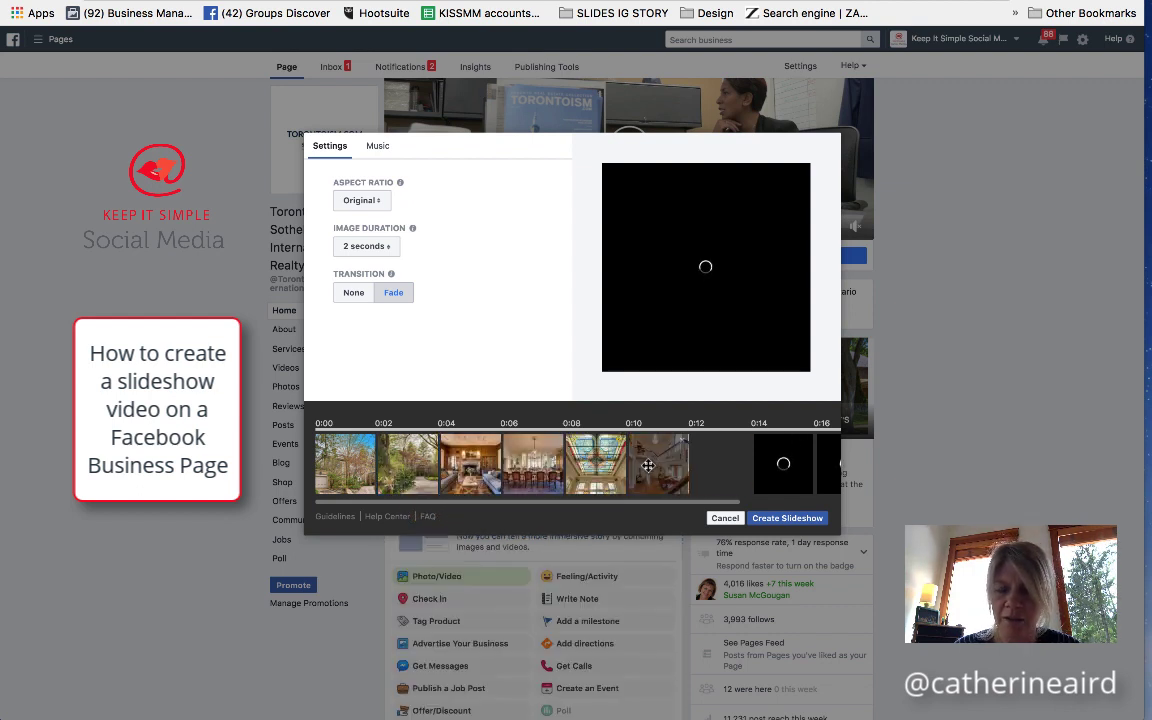
scroll(711, 466, right, 5)
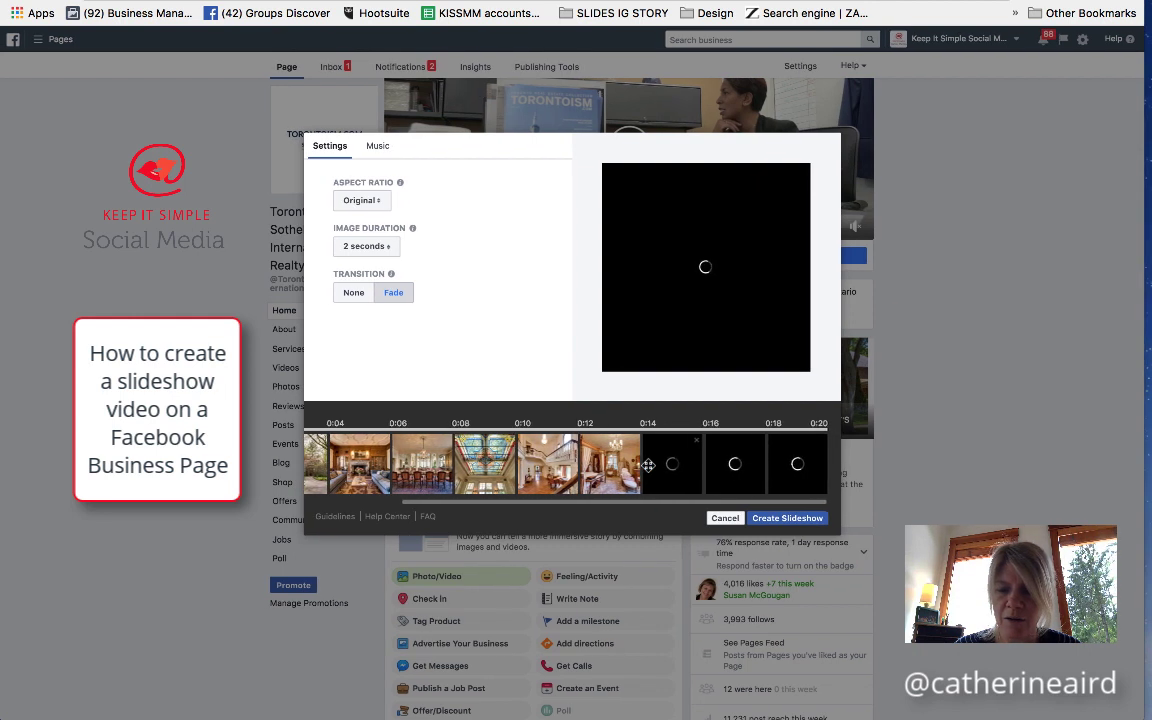
scroll(648, 465, left, 5)
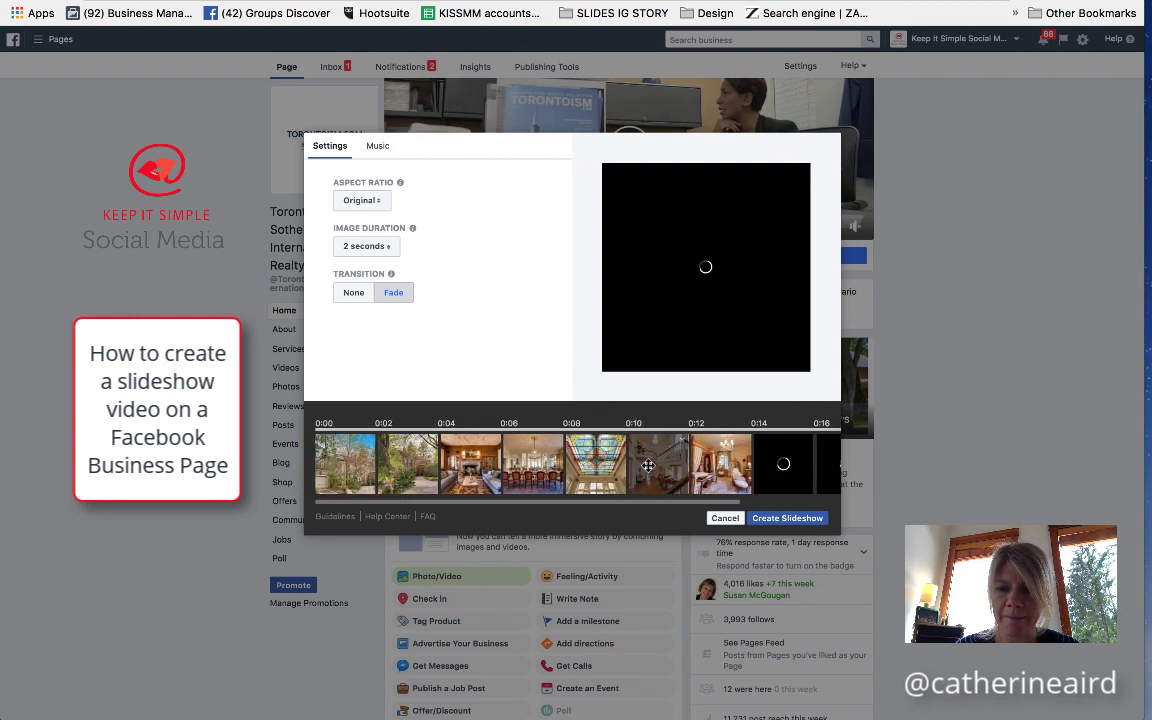
scroll(648, 465, right, 5)
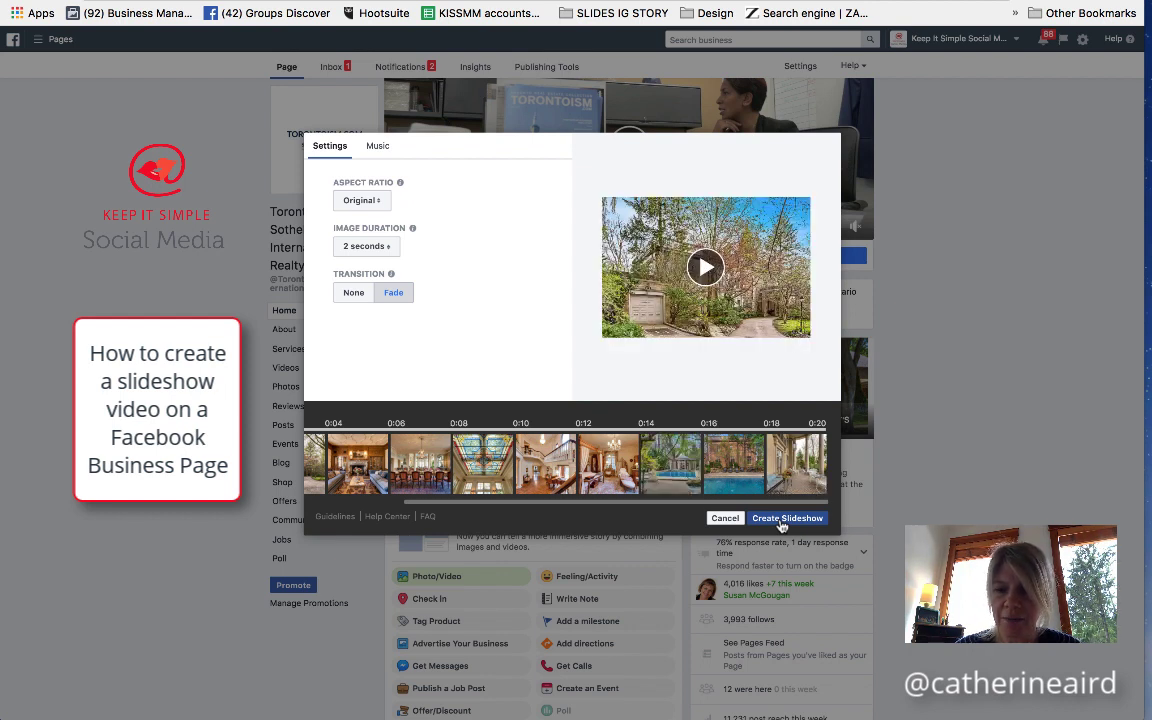
drag(807, 470, 678, 466)
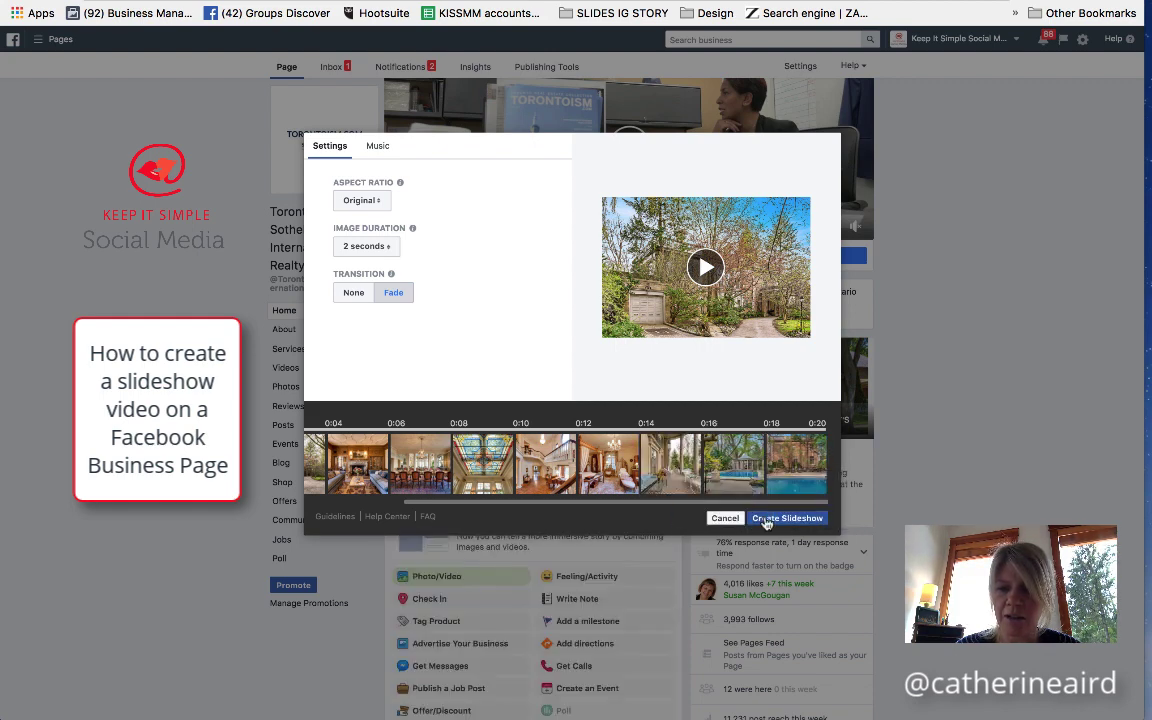
click(790, 518)
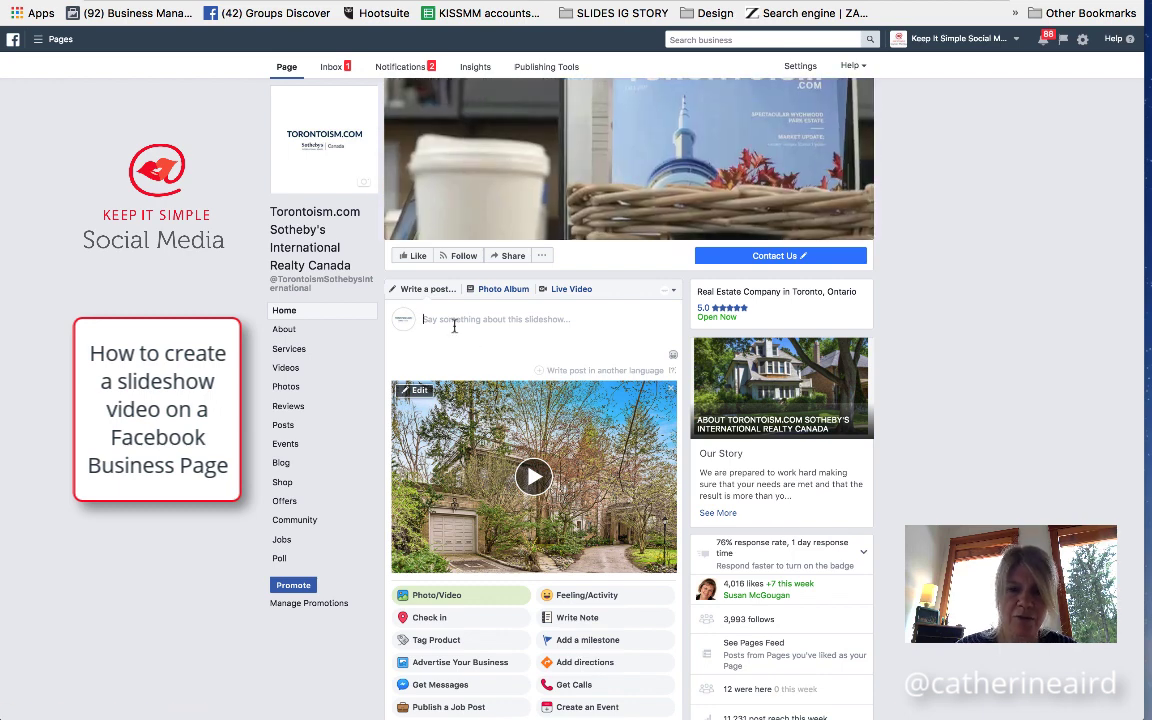
Step: Paste the Bonaire Villa listing text with its link and #sothebys #canada hashtags into the post
click(453, 325)
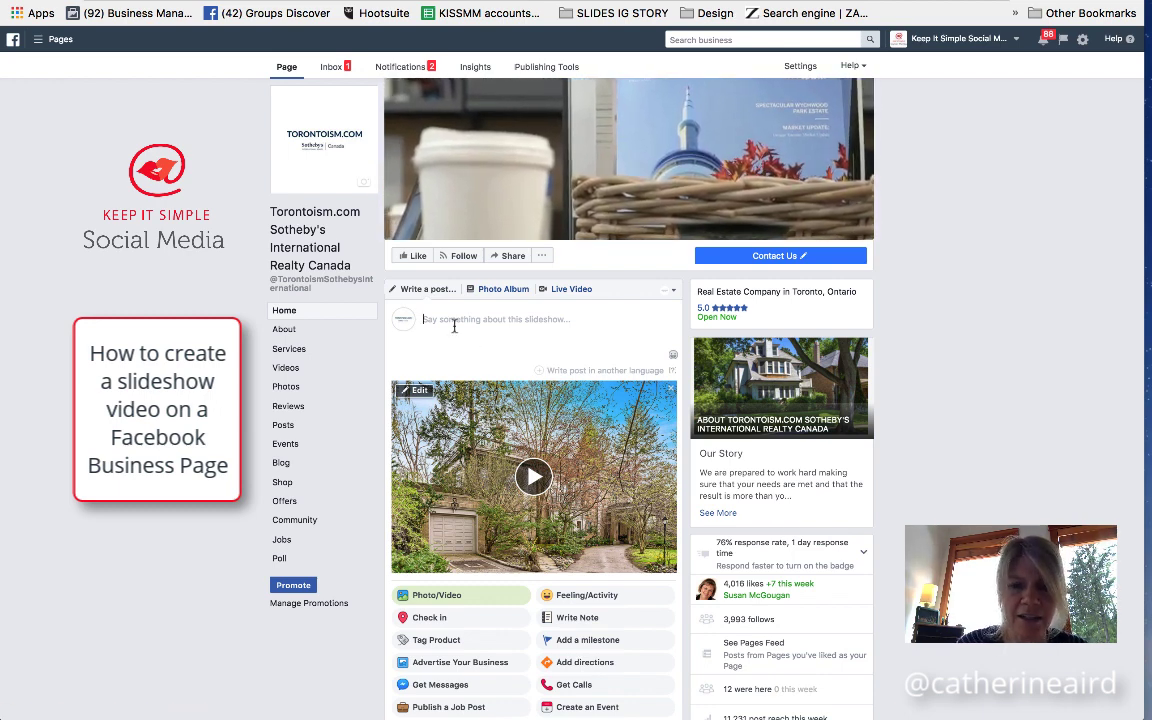
key(ctrl+v)
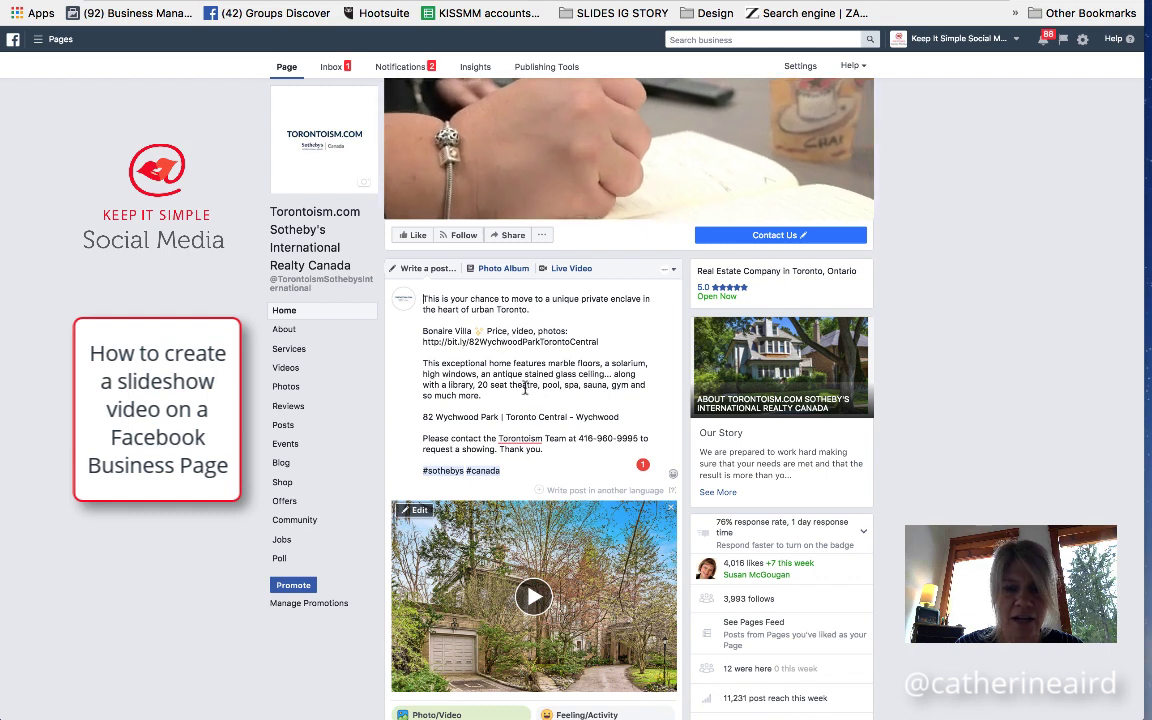
scroll(524, 388, down, 1)
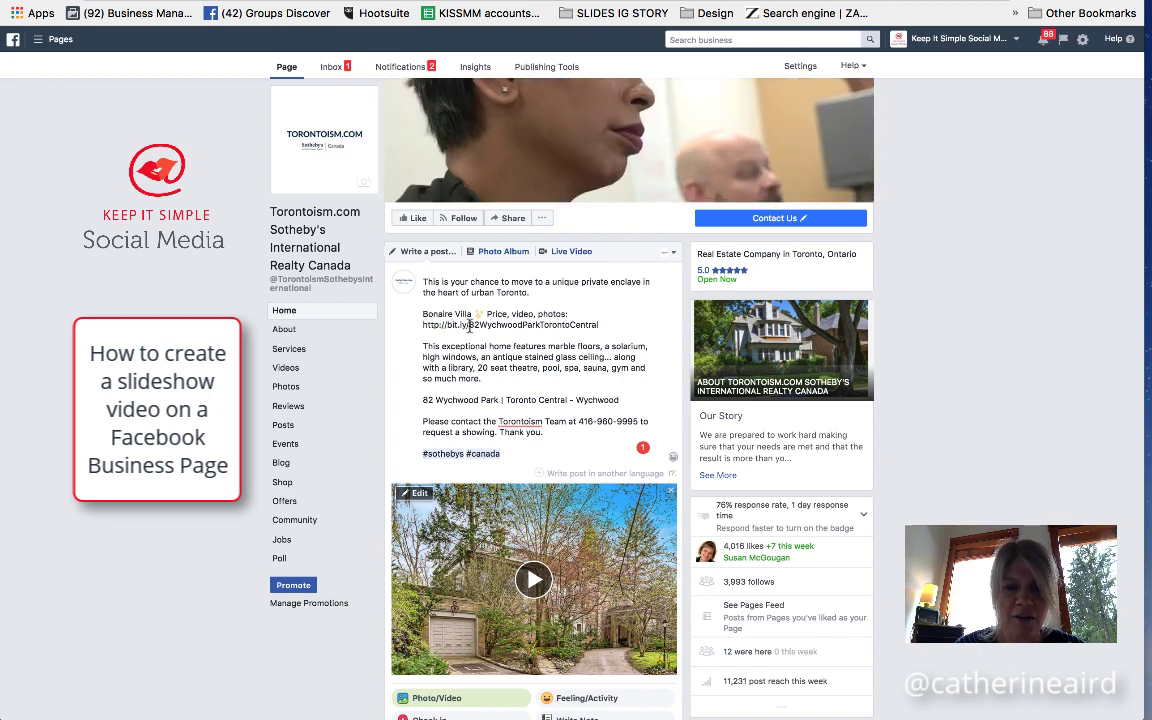
scroll(560, 362, down, 2)
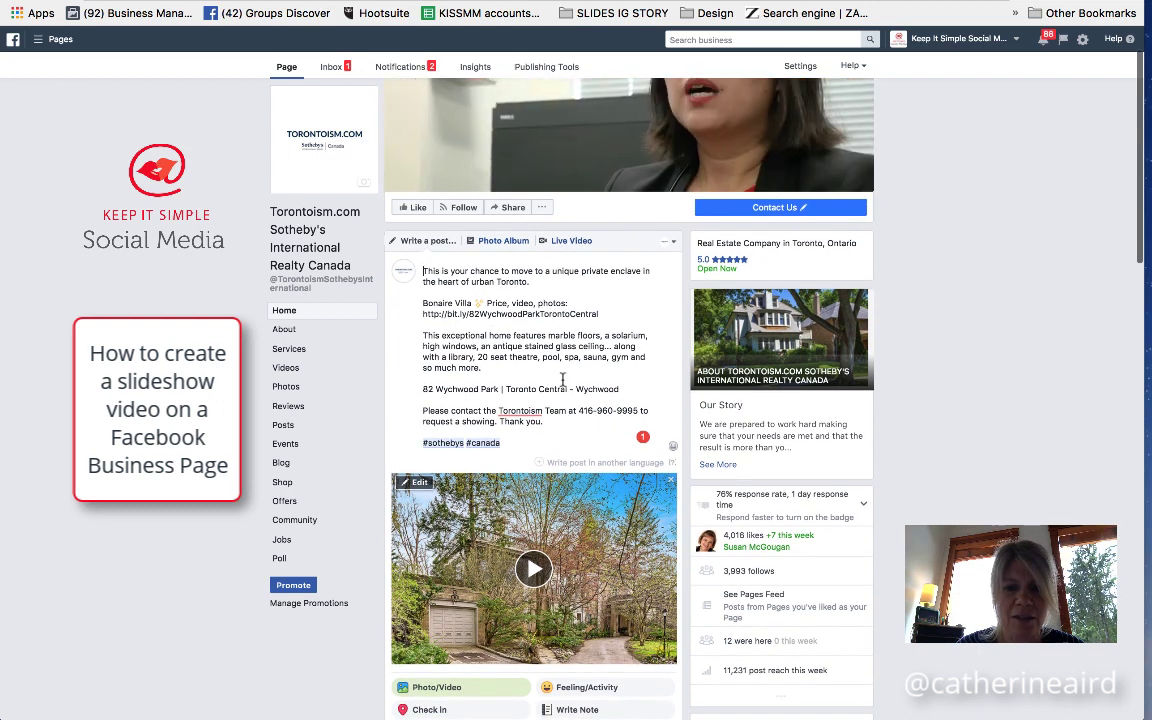
scroll(594, 371, down, 5)
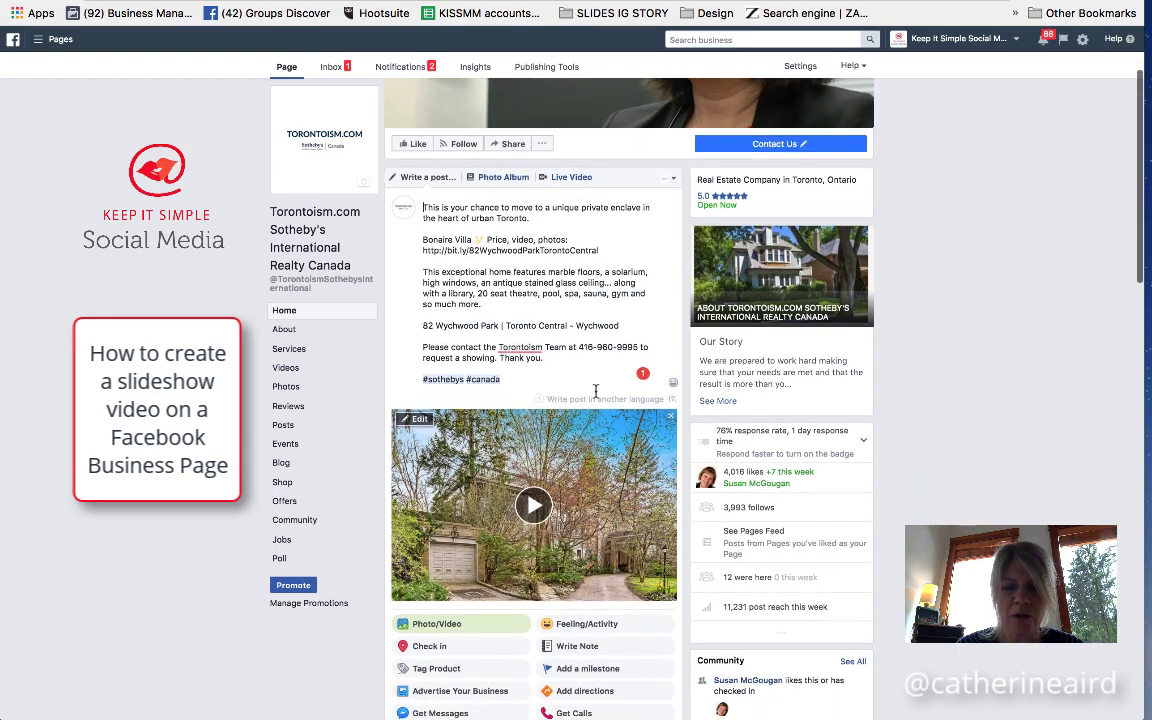
scroll(597, 397, down, 3)
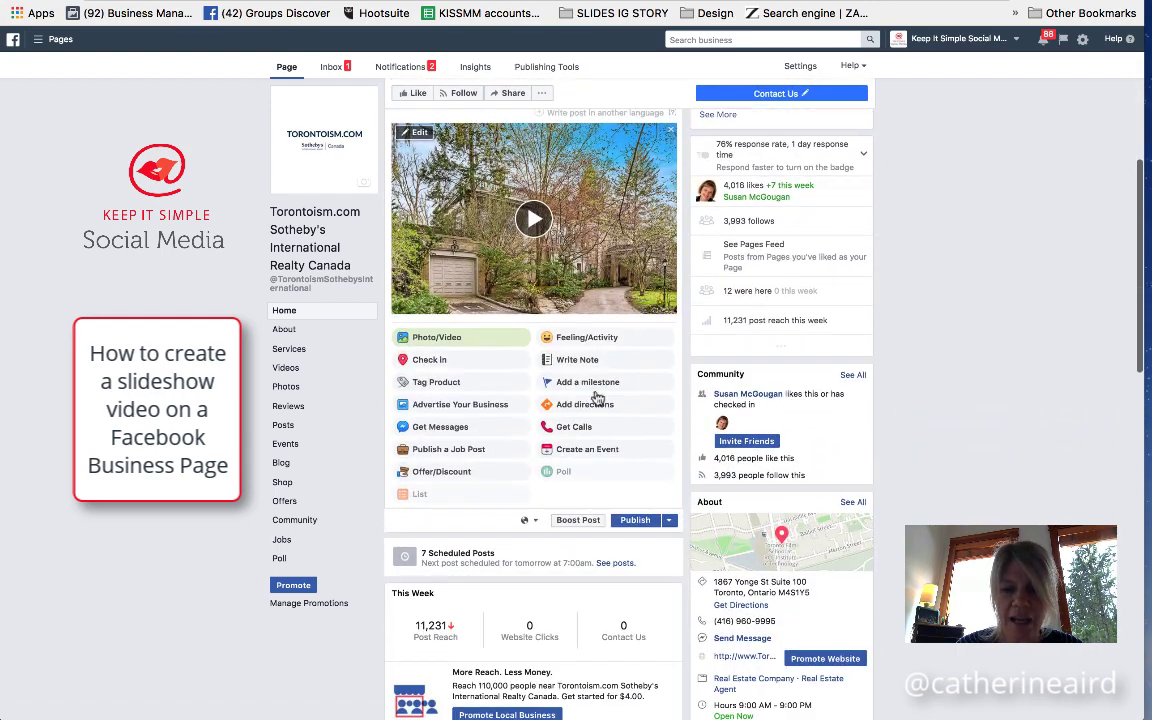
Step: Choose to schedule the post and set its publishing date to June 10, 2018
click(669, 521)
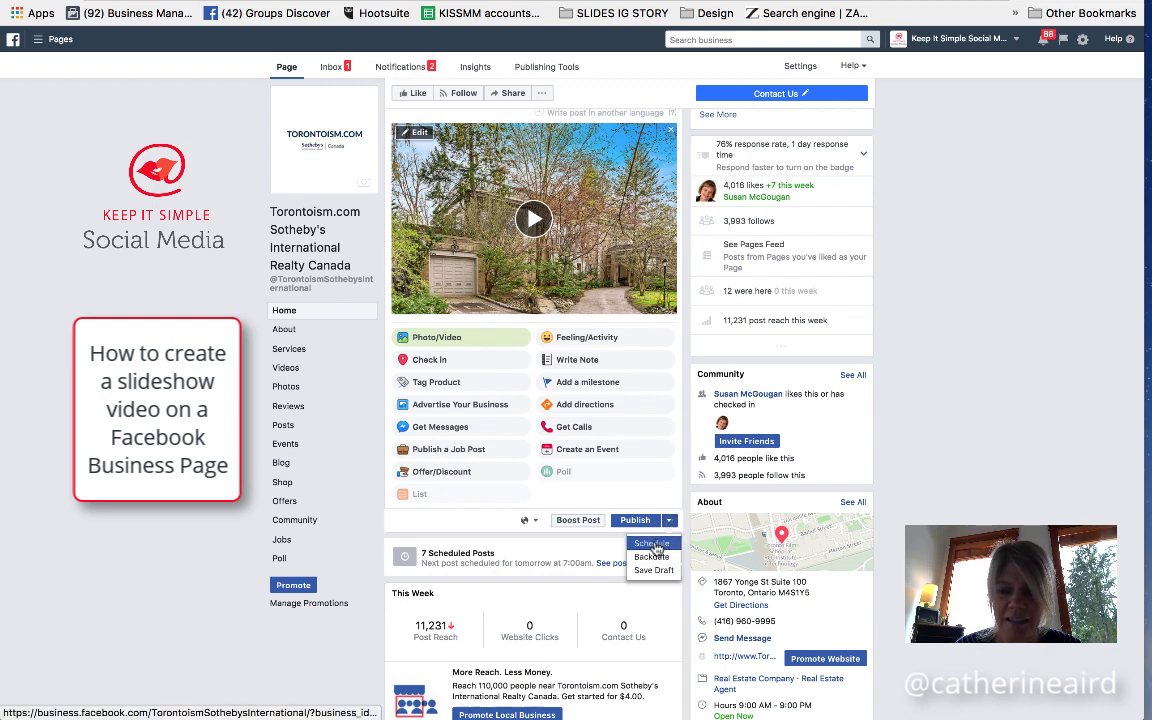
click(654, 545)
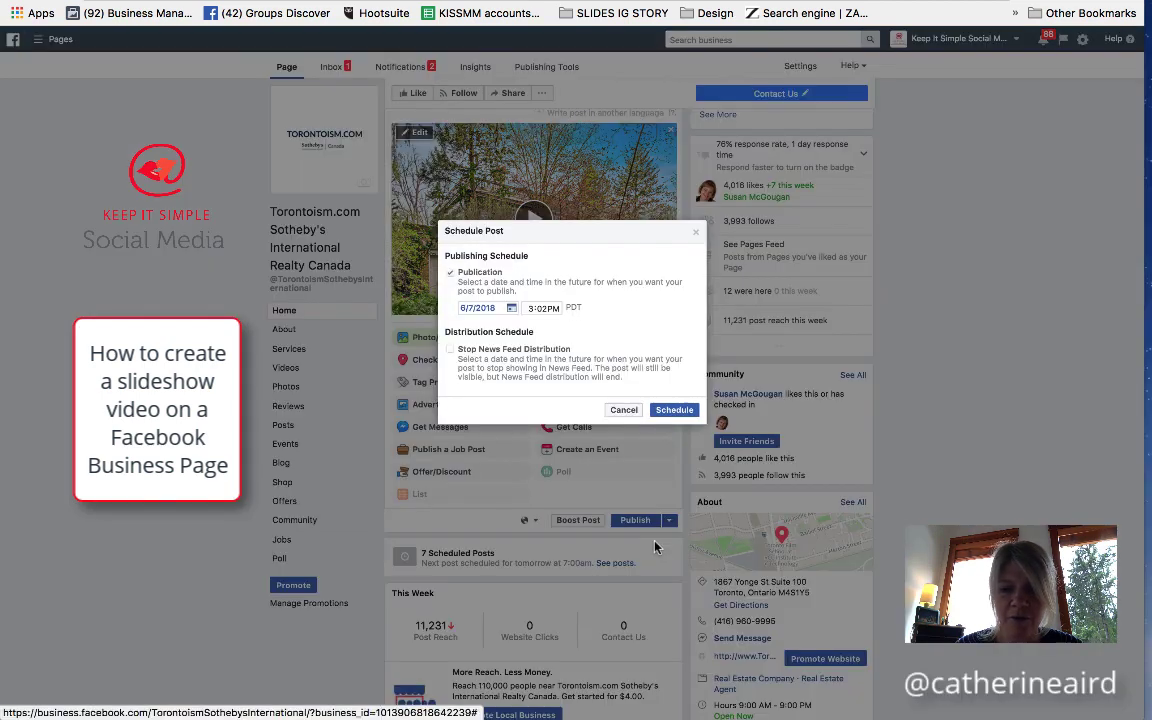
click(511, 311)
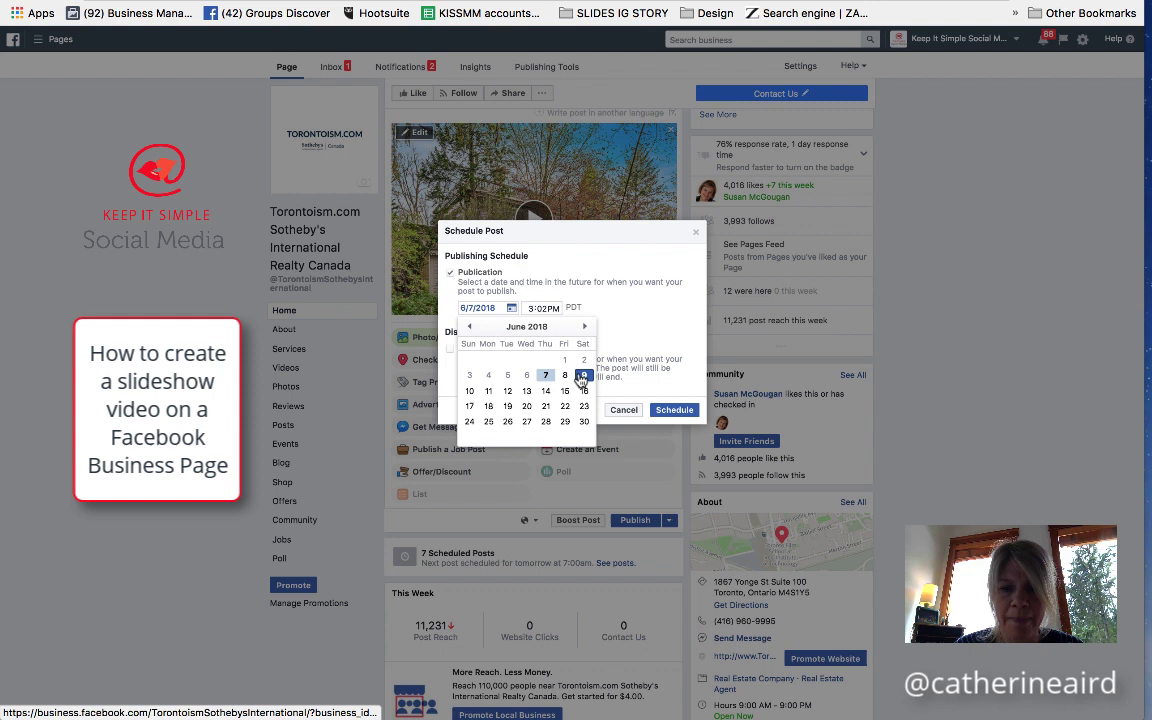
click(469, 391)
Step: Set the publishing time to 8:02 AM and confirm the schedule
click(531, 310)
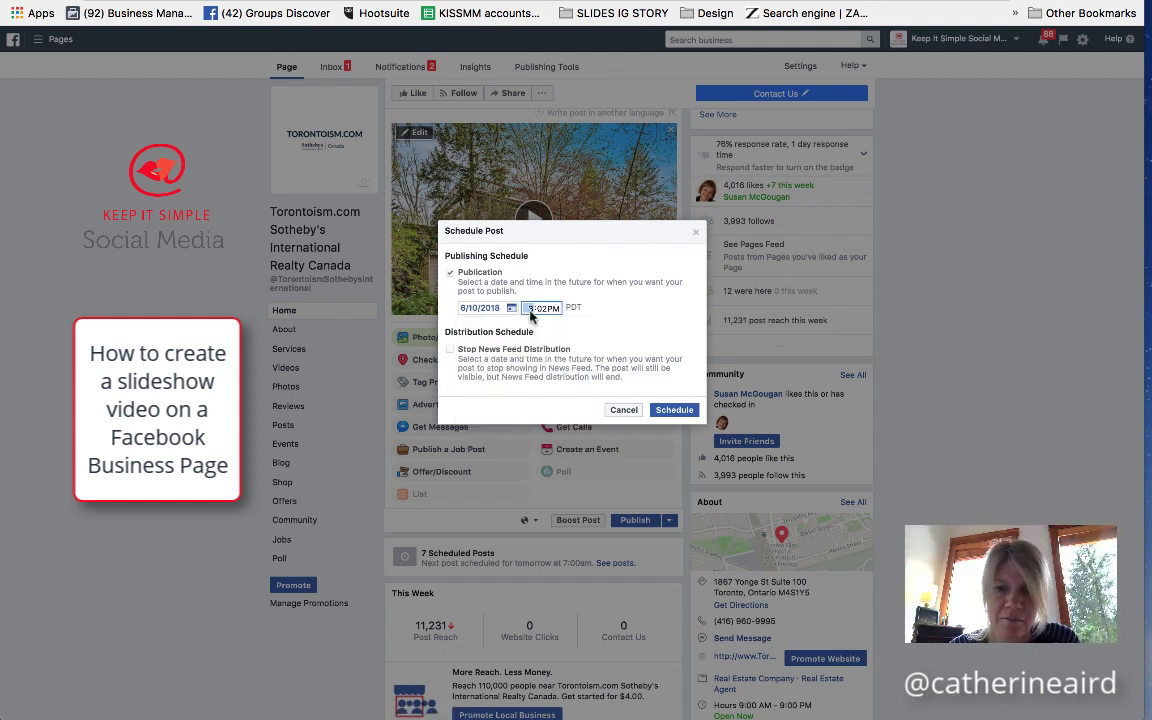
text(8)
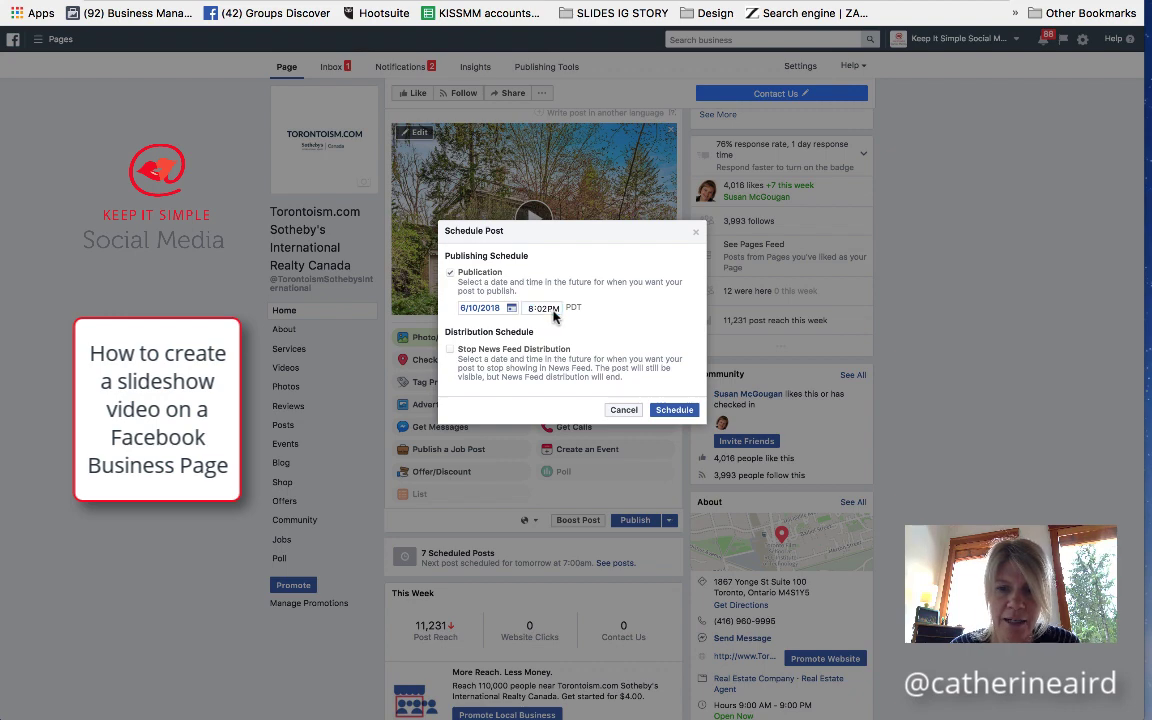
text(a)
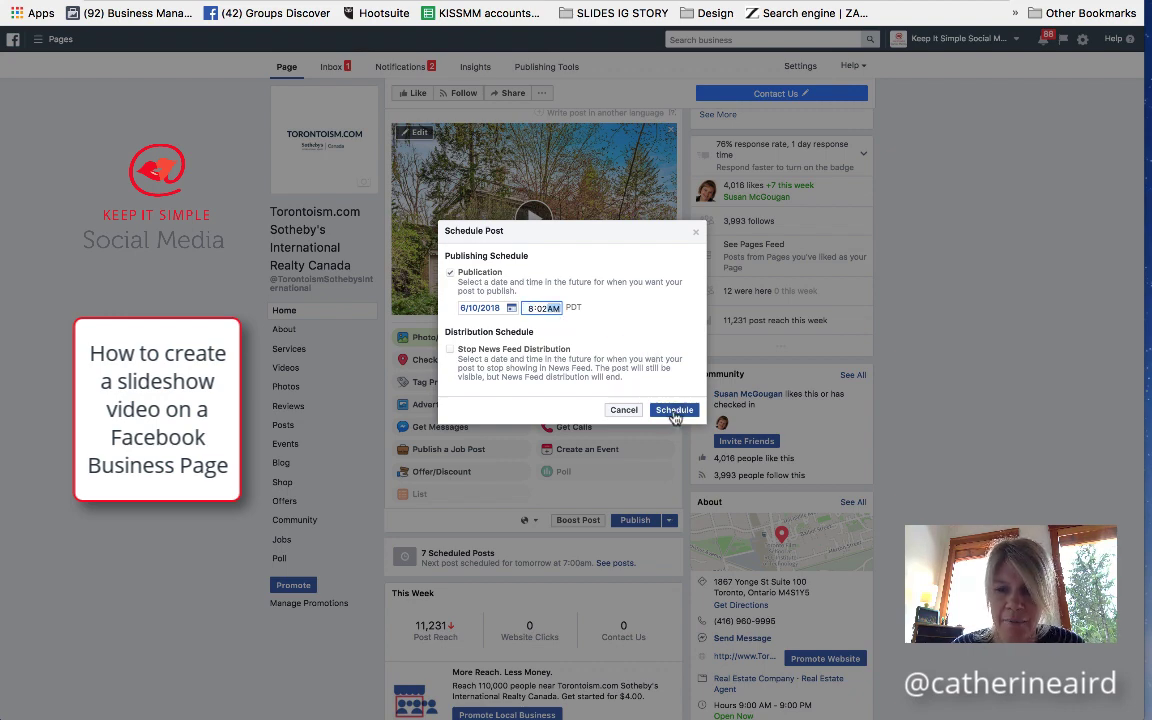
click(673, 410)
scroll(674, 414, down, 4)
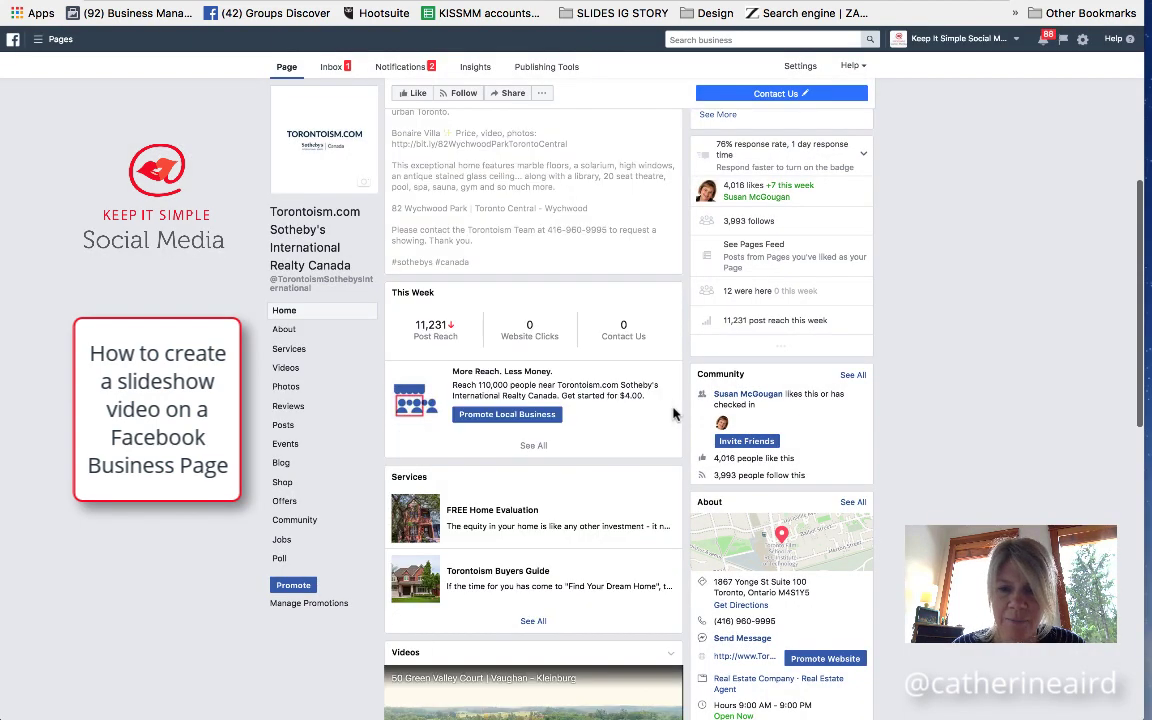
scroll(674, 416, down, 3)
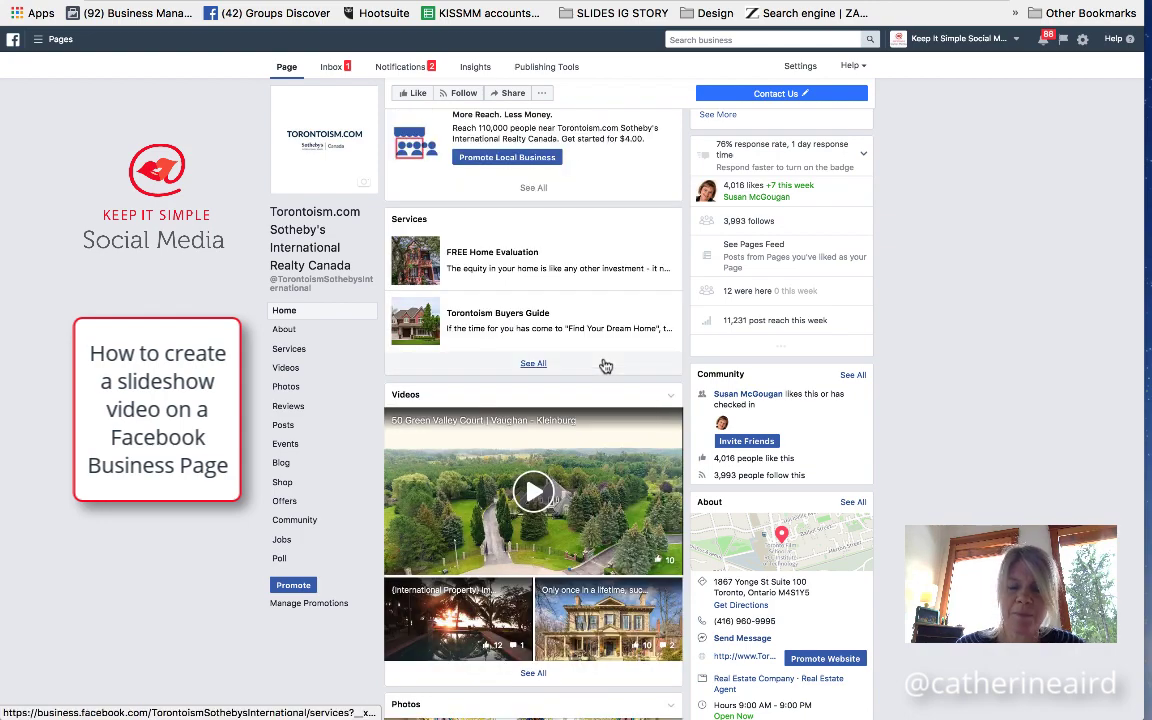
scroll(604, 366, up, 3)
scroll(605, 366, up, 3)
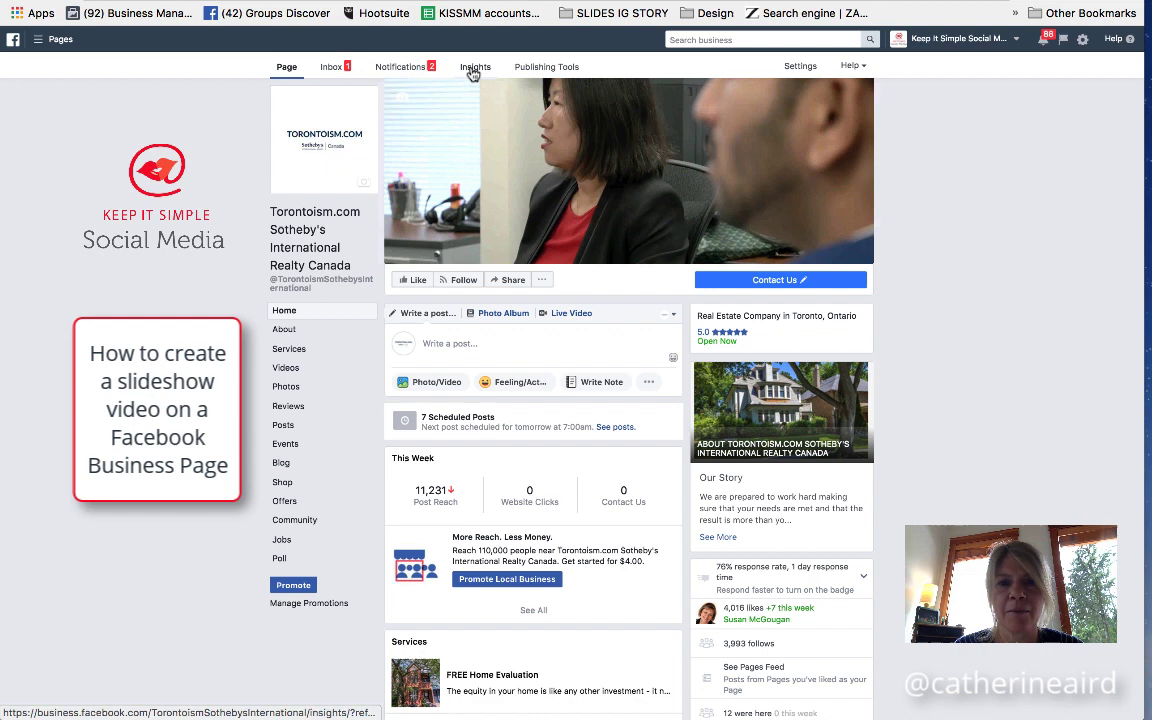
Step: Open Publishing Tools to see the page's published posts with reach and clicks
click(547, 68)
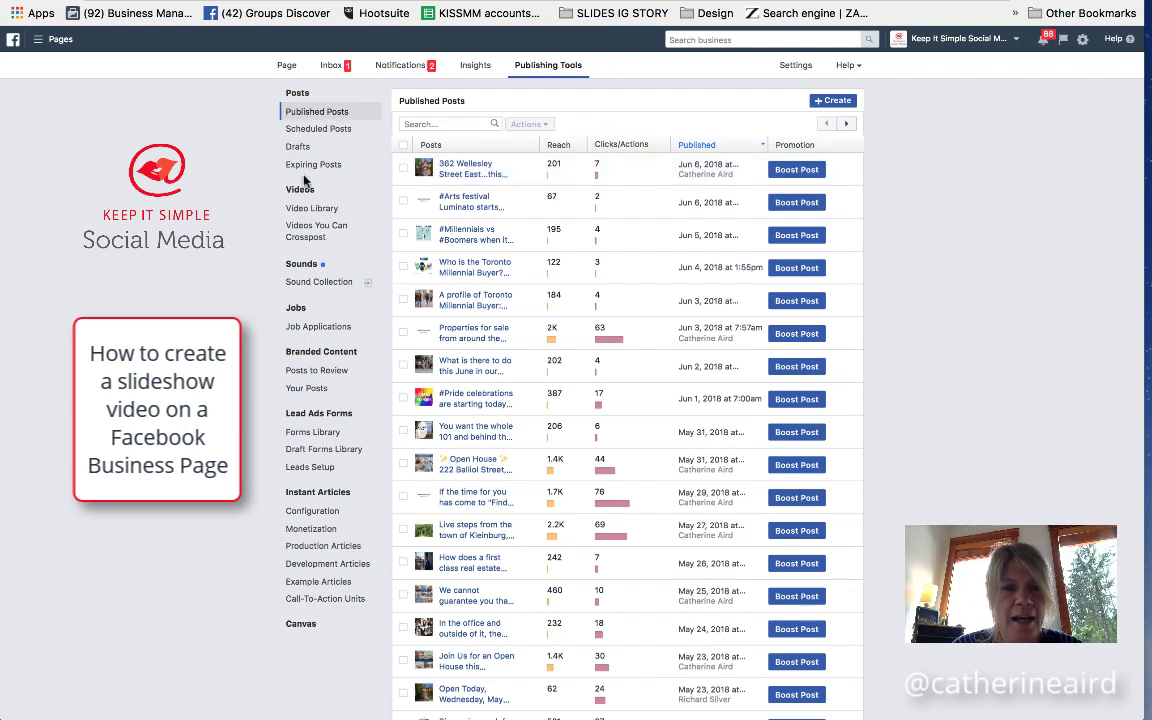
Step: List the Scheduled Posts and reload so the Jun 10 Wychwood post appears
click(310, 133)
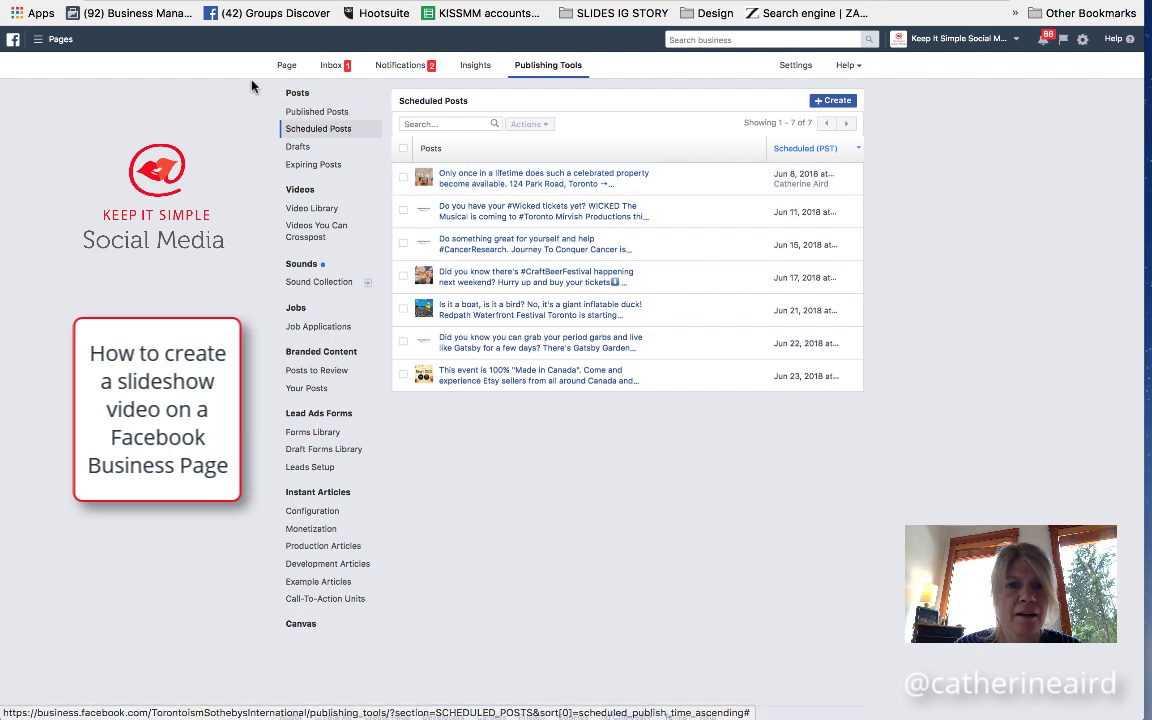
key(super+r)
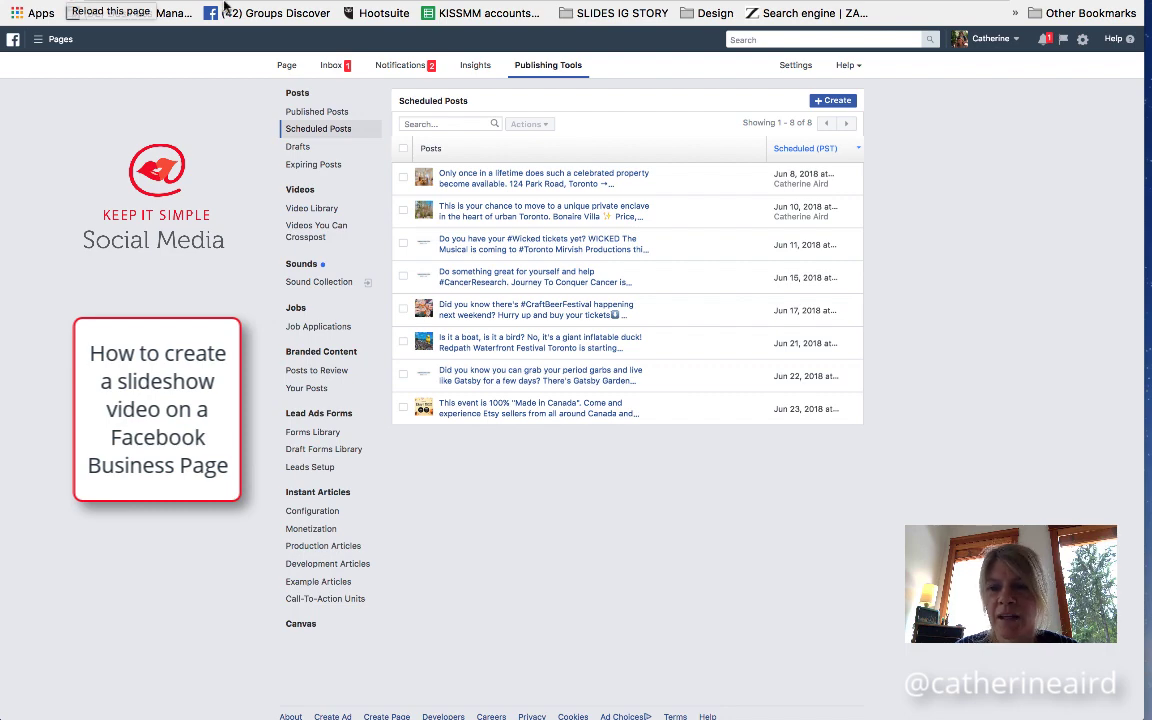
Step: Preview the Jun 10 post, open its video in the full viewer, and show its options menu
click(482, 206)
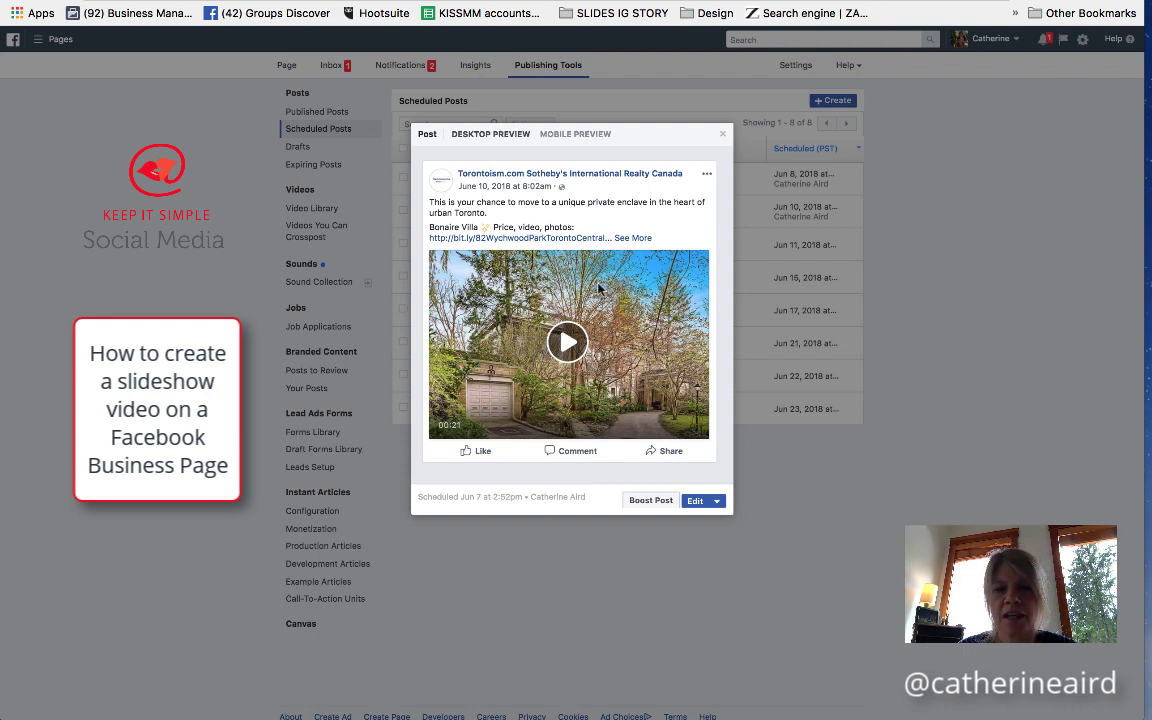
click(567, 343)
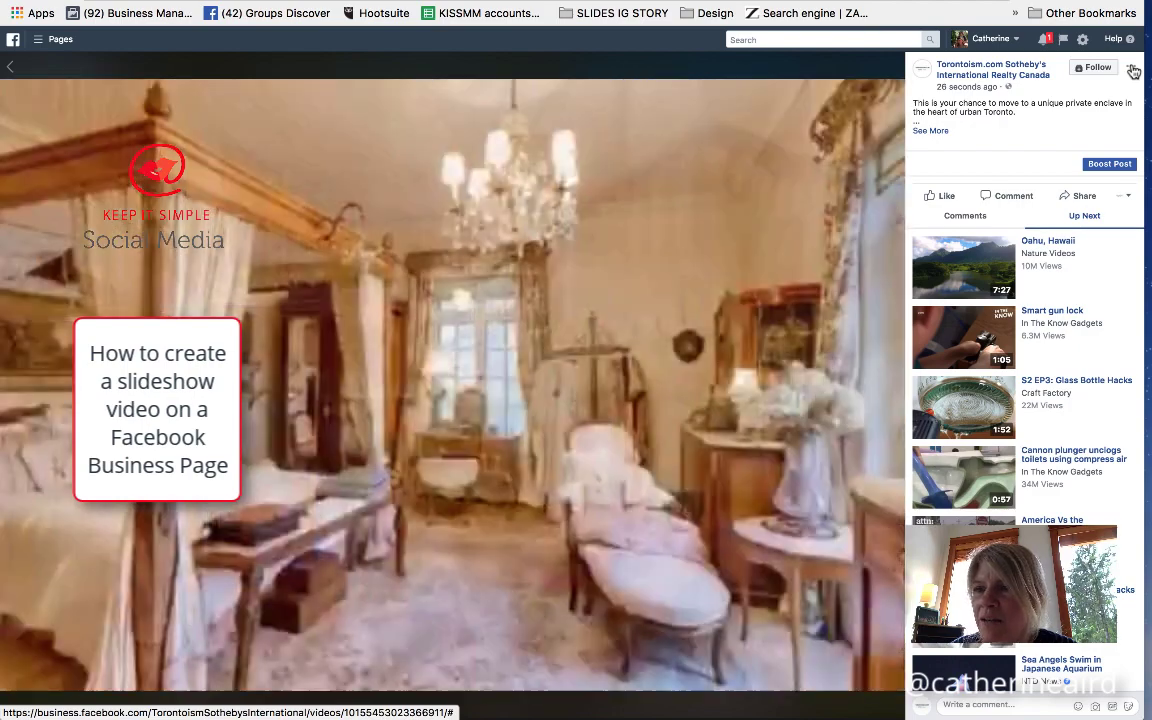
click(1131, 68)
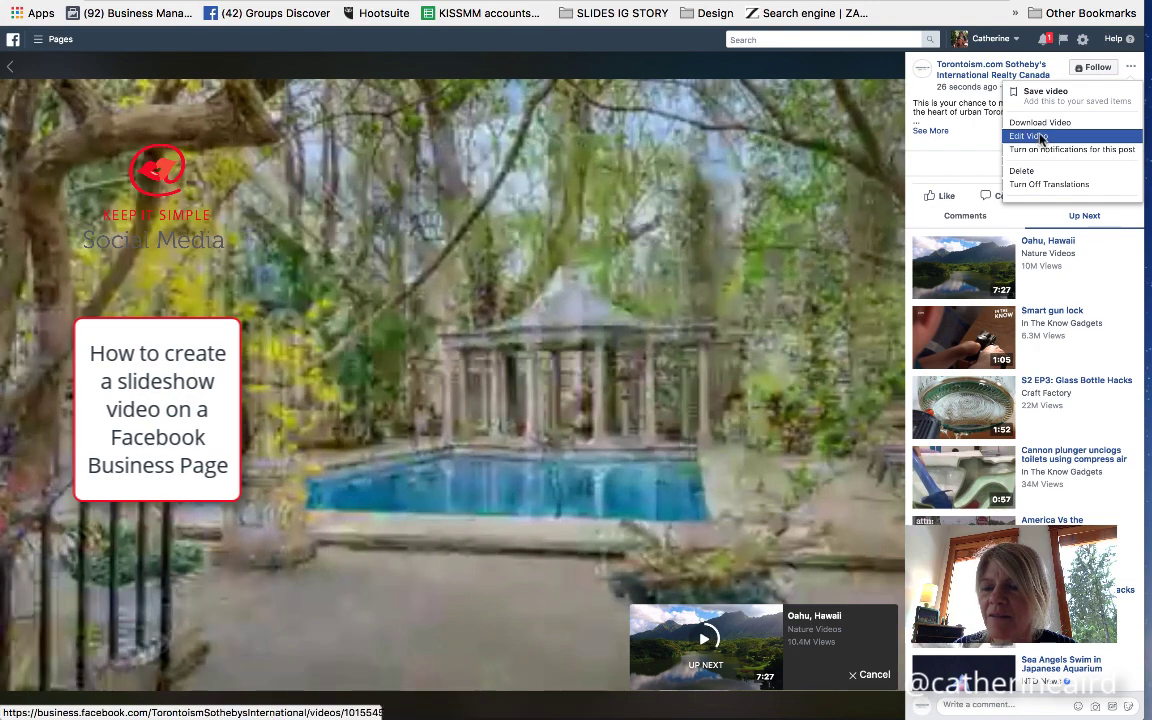
Step: Edit the video and use the address line '82 Wychwood Park | Toronto Central - Wychwood' as its title
click(1041, 140)
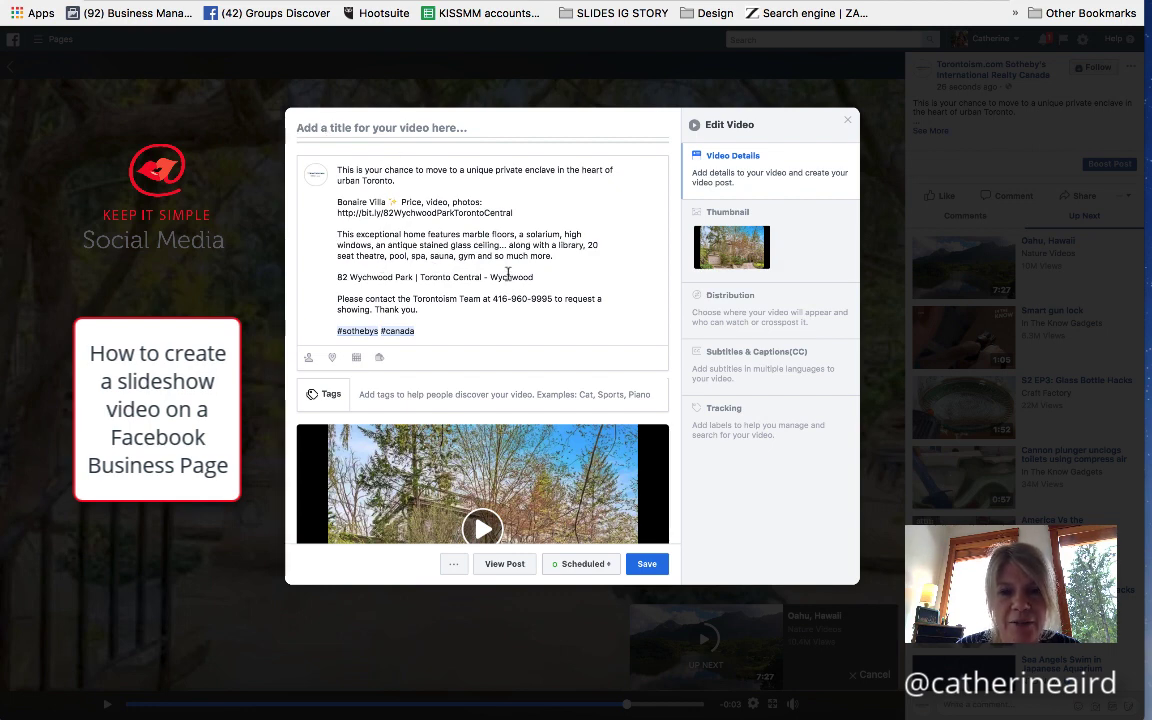
drag(535, 277, 326, 275)
key(super+c)
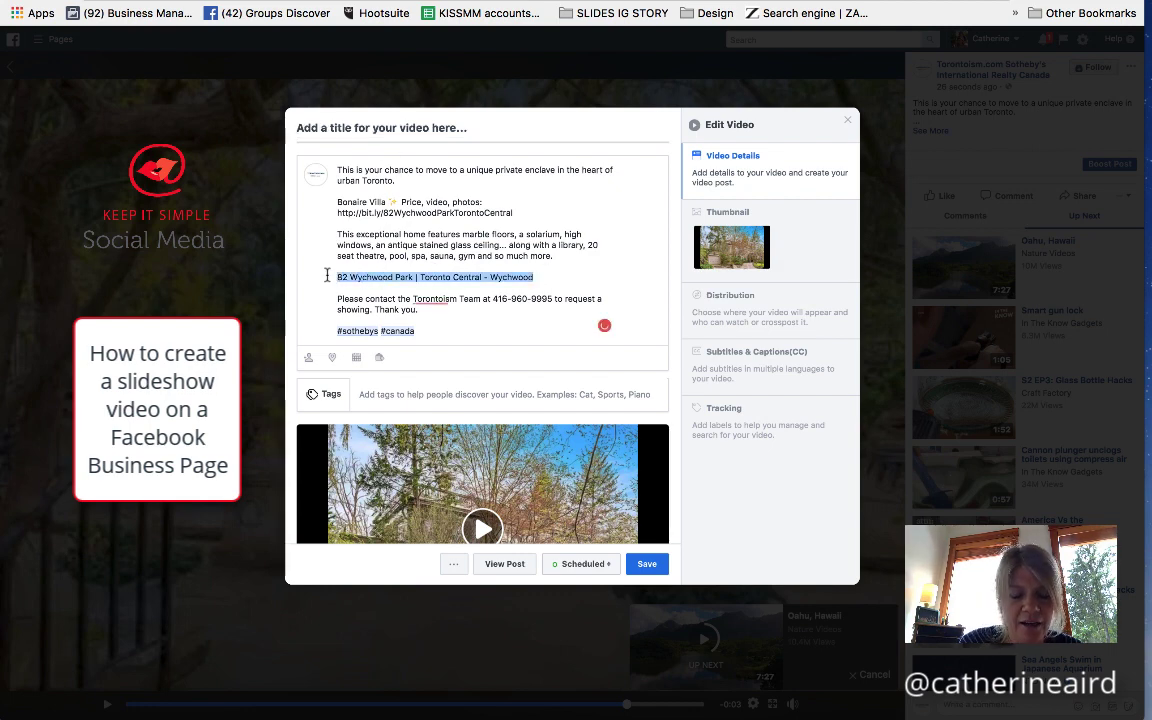
click(311, 128)
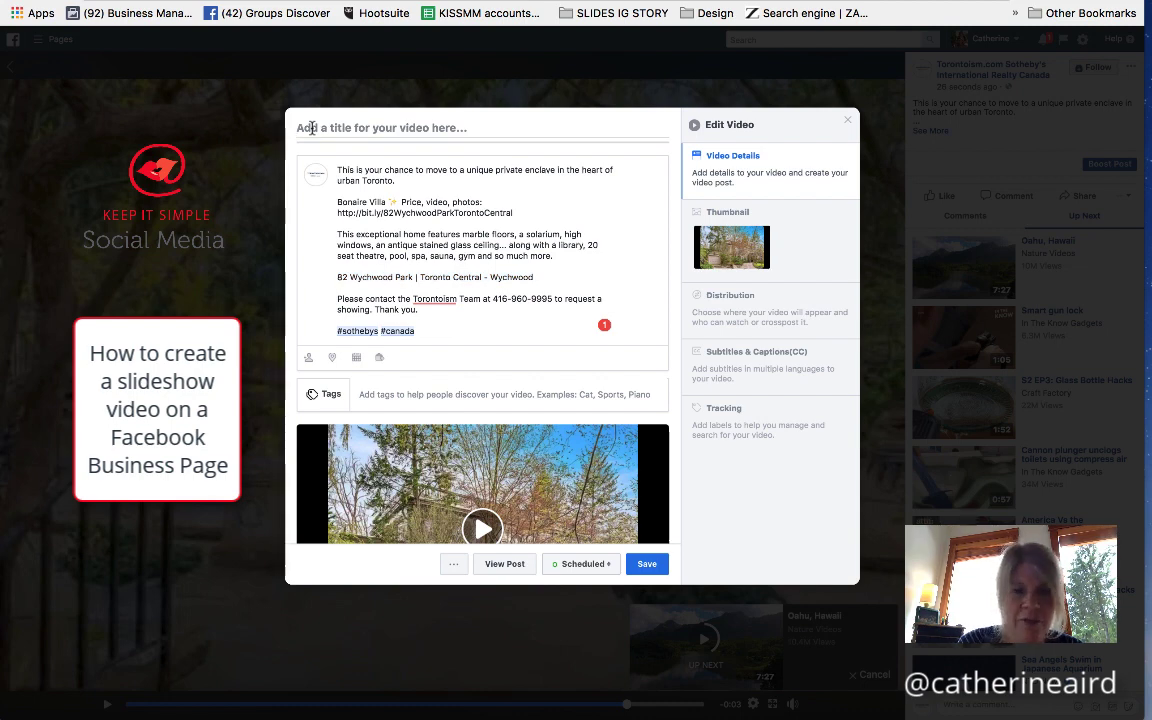
key(super+v)
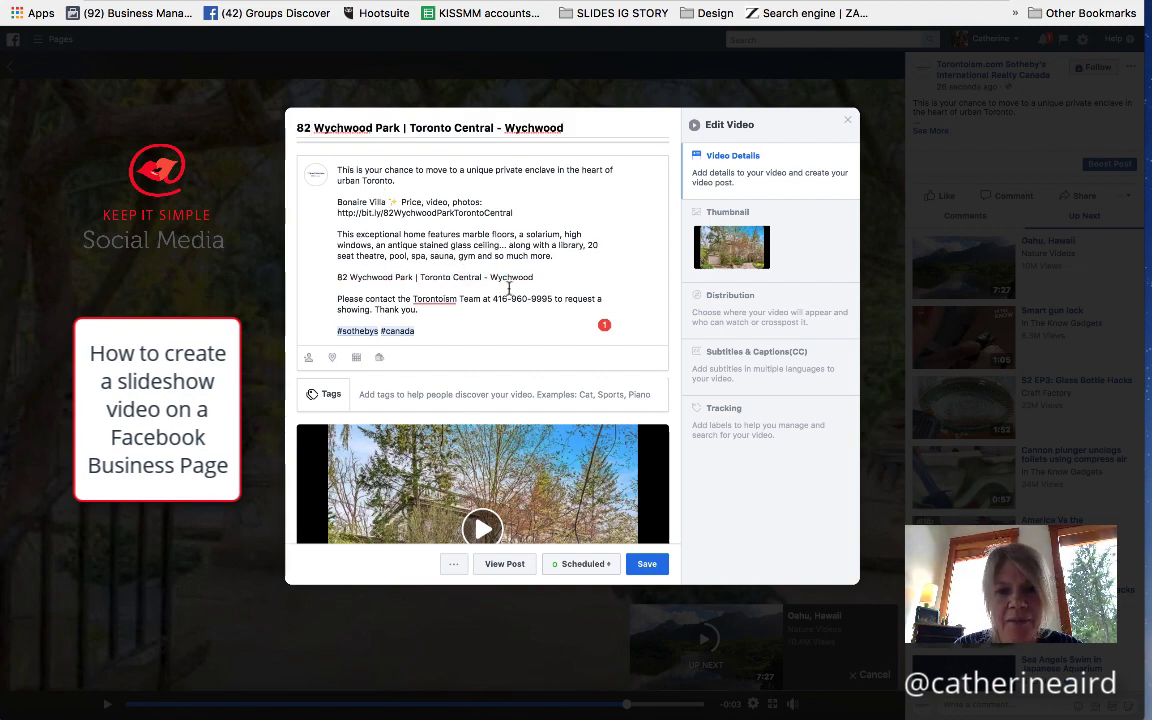
Step: Set the video's check-in location to Toronto, Ontario
click(335, 362)
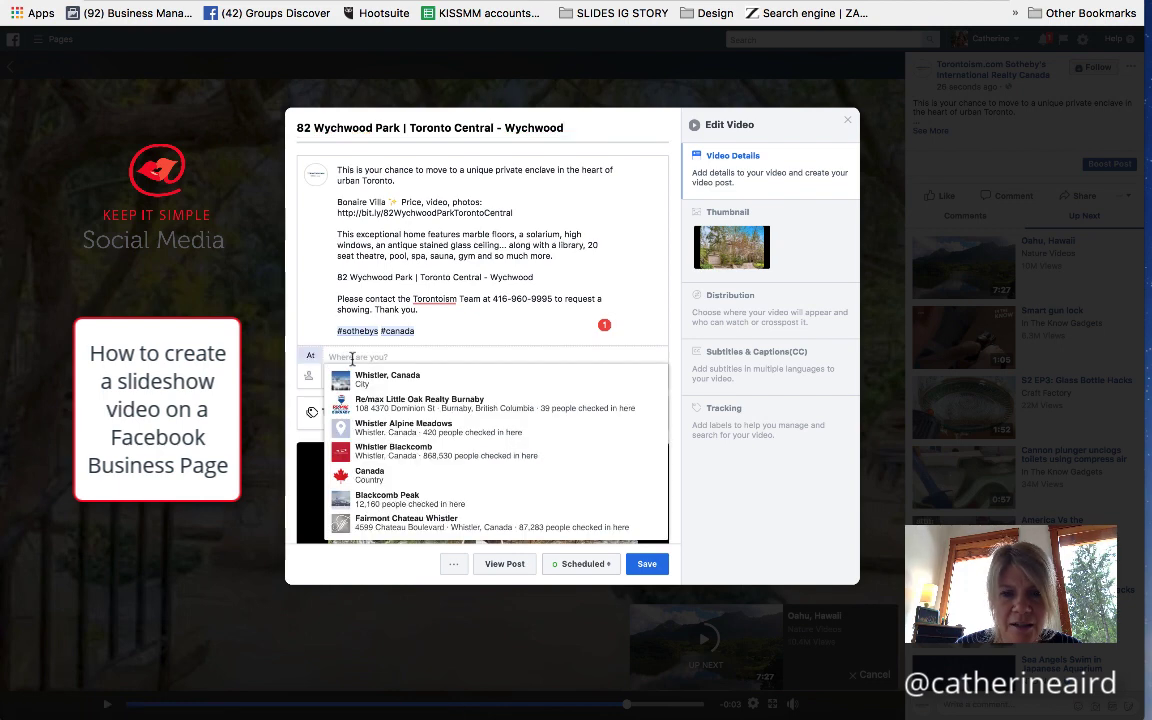
text(toronto)
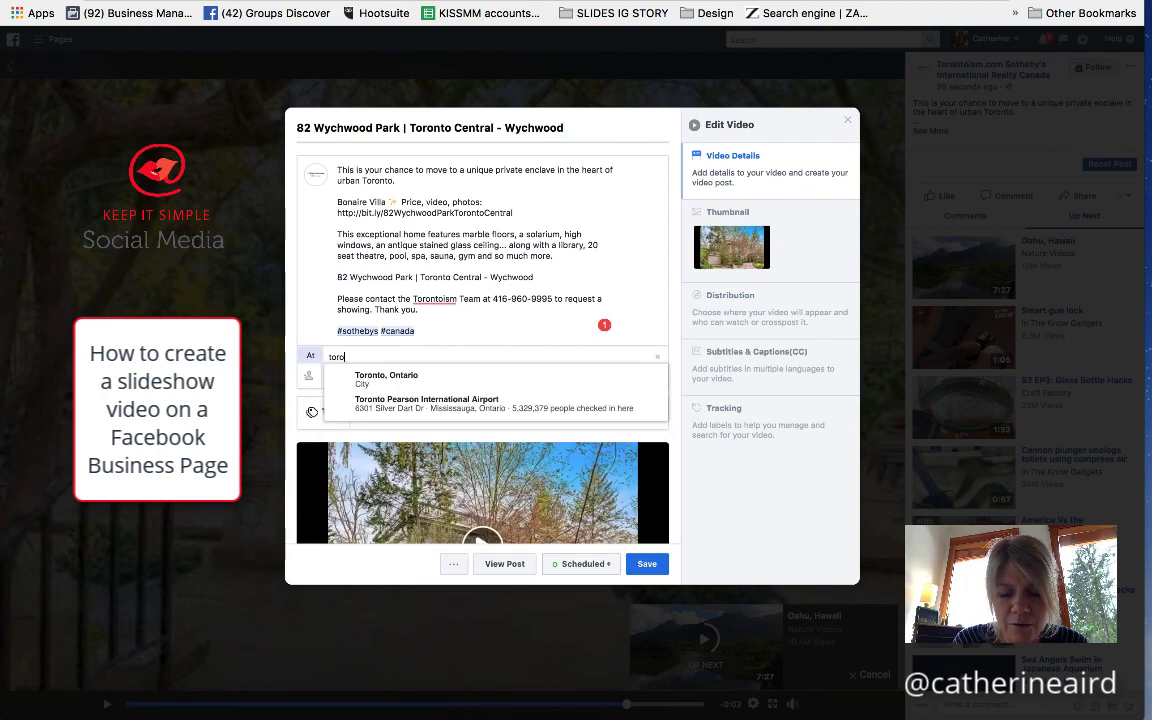
click(391, 380)
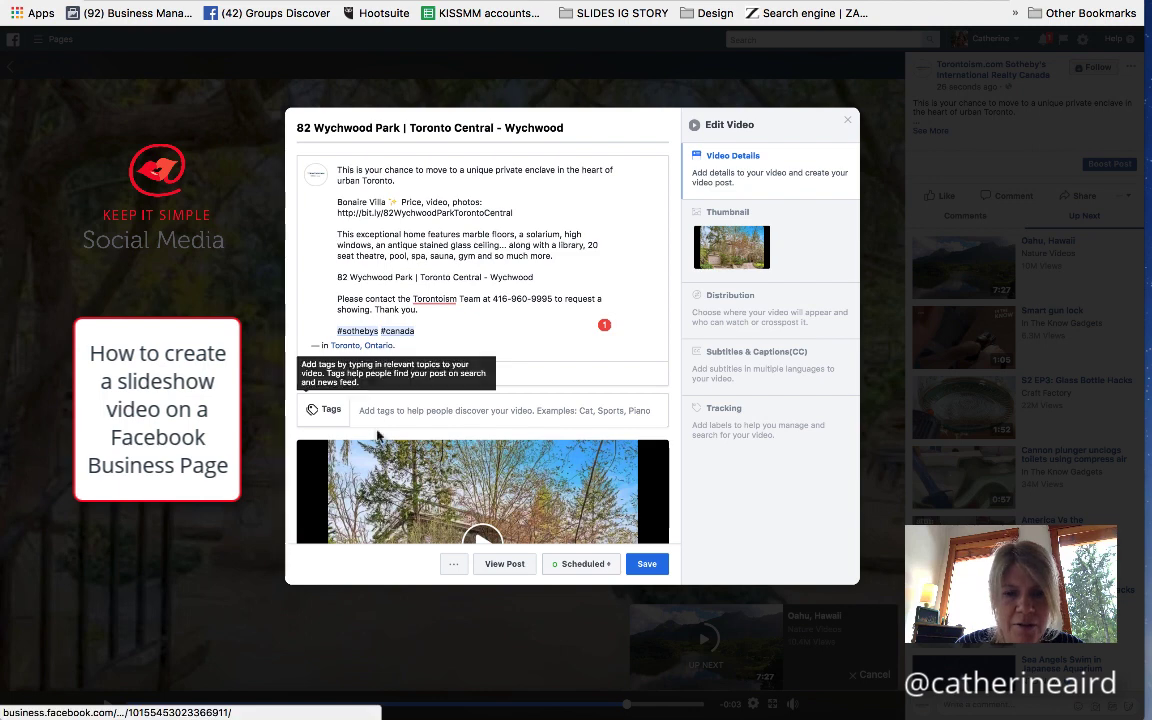
click(377, 412)
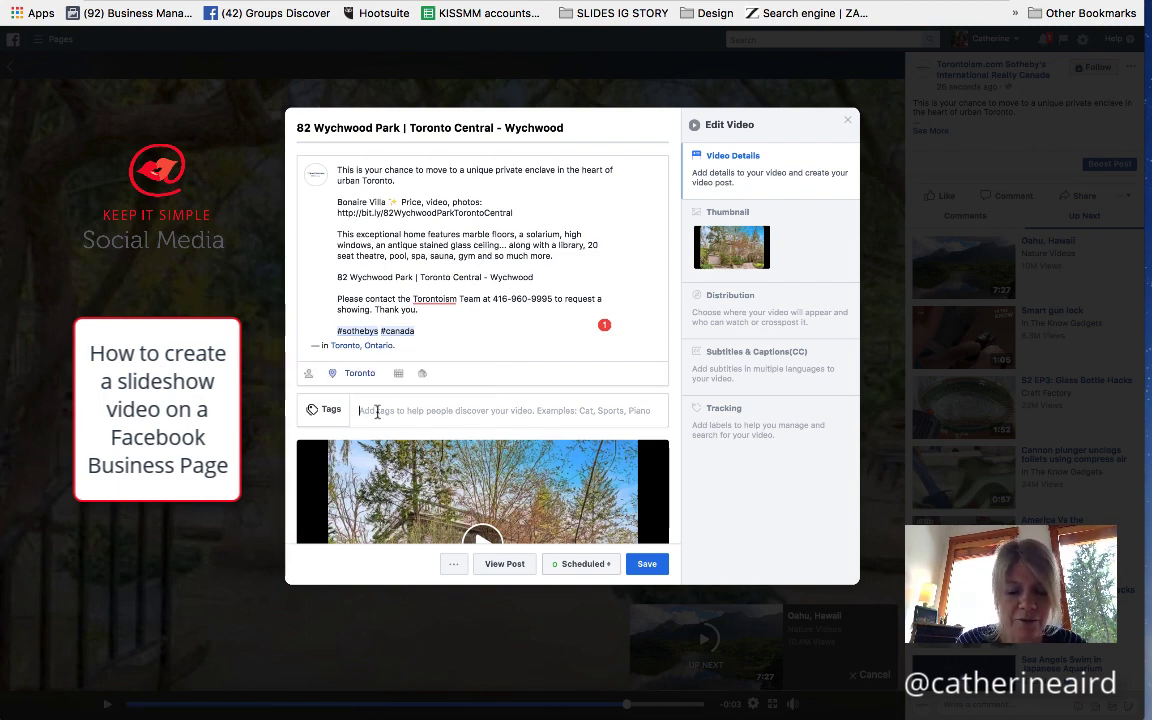
Step: Add the tags sothebys, Toronto, Ontario and luxury homes to the listing video
text(sothe)
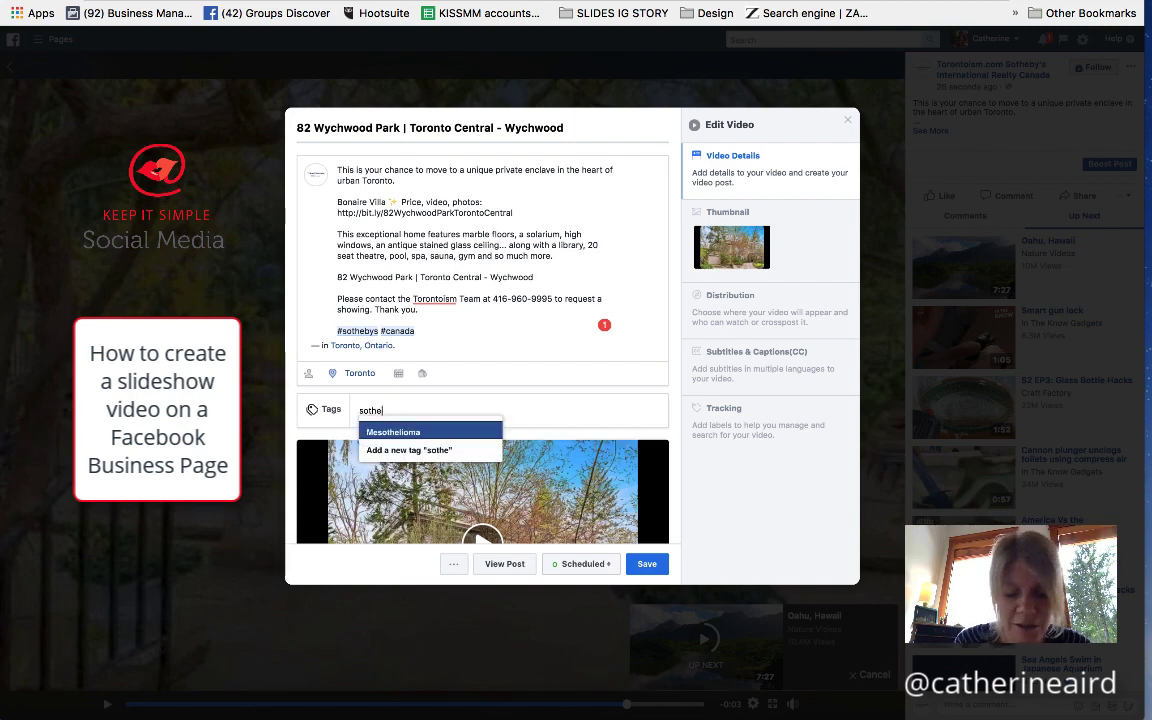
text(b)
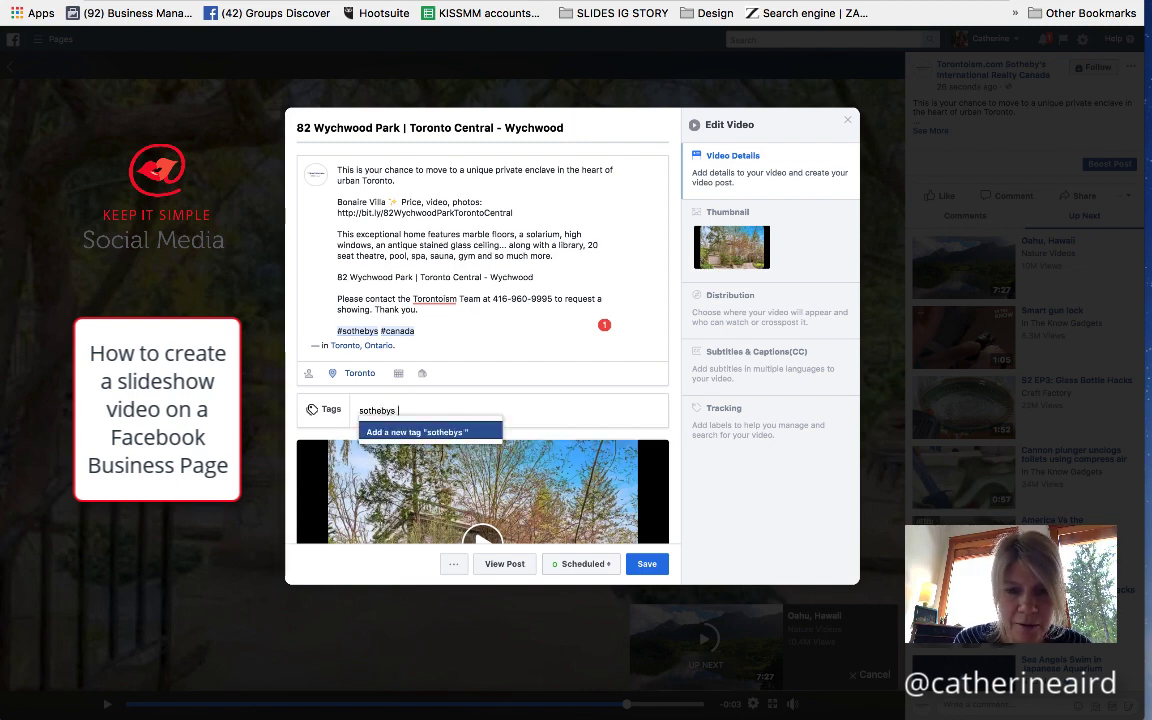
text(ys)
key(Return)
text(toronto)
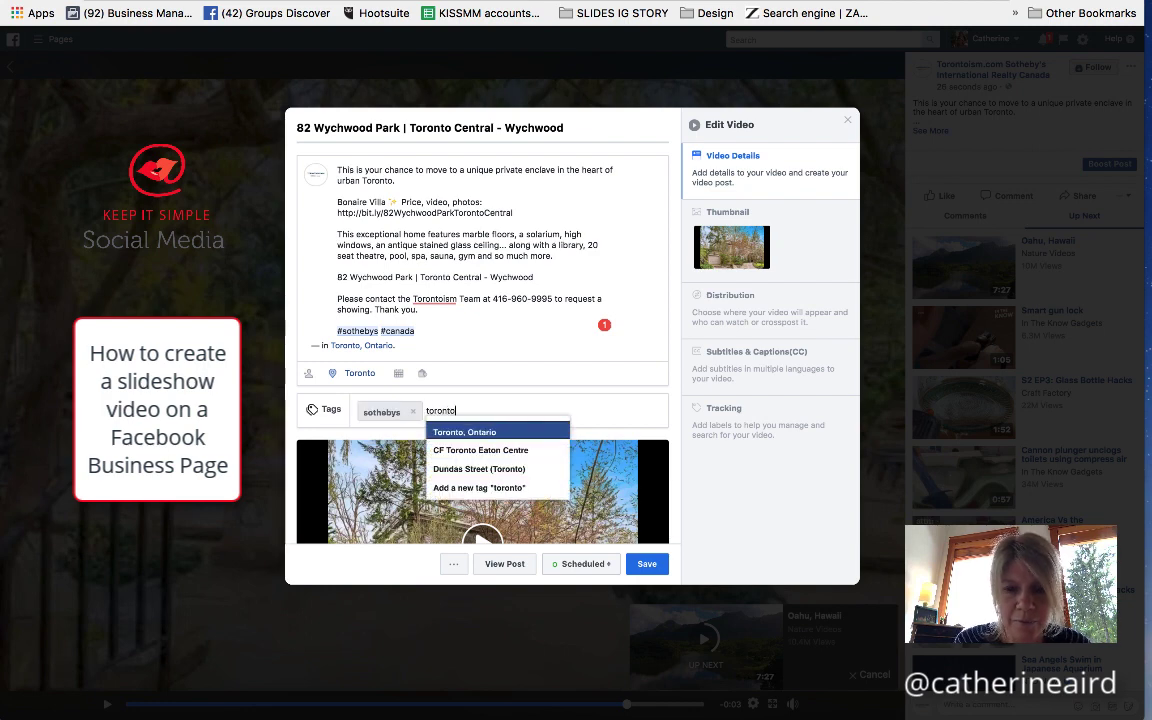
key(Return)
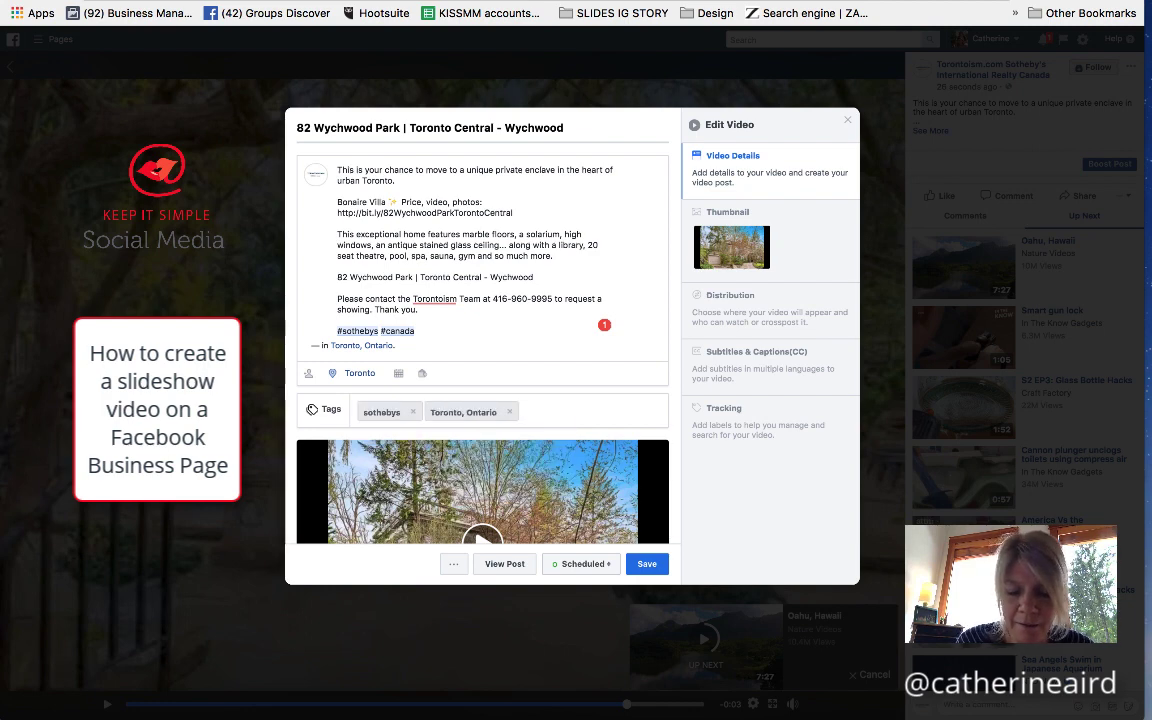
text(luxury)
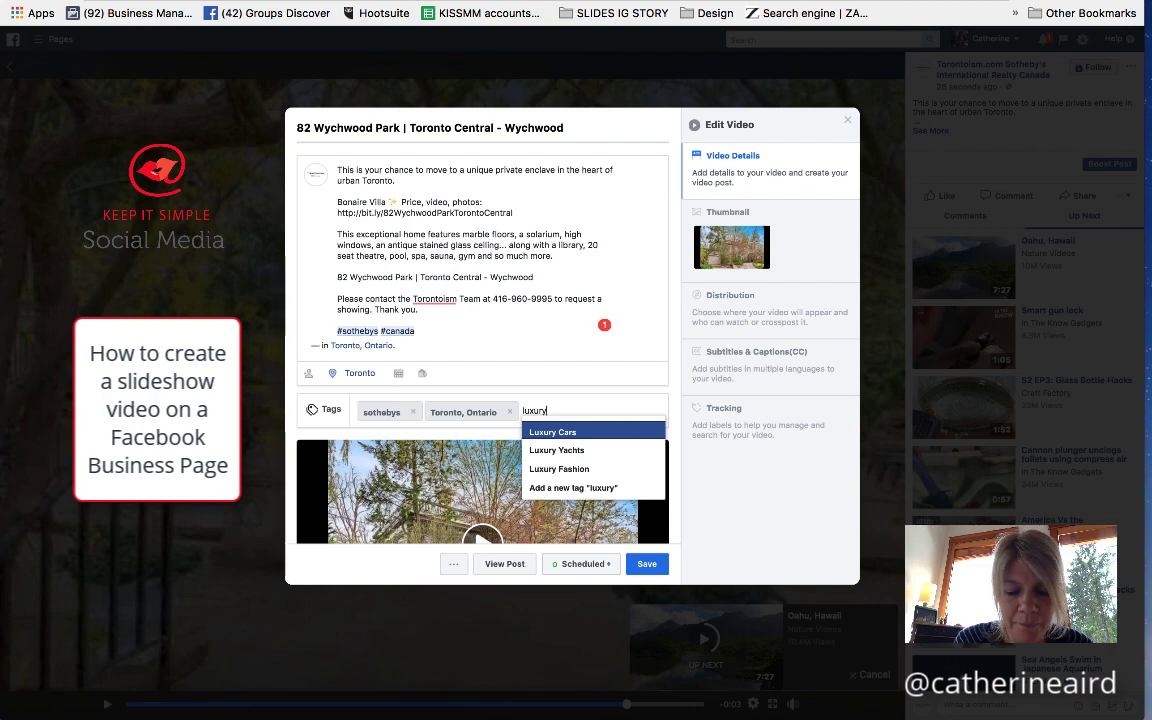
text( homes)
key(Return)
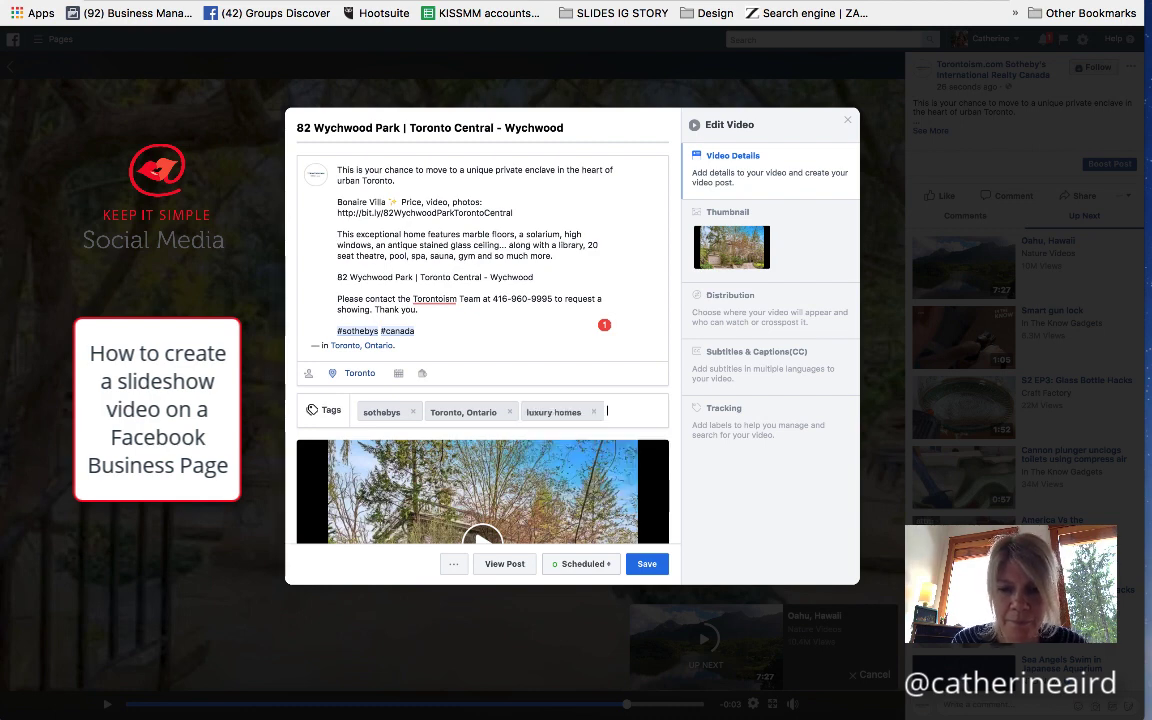
Step: Review the English auto-generated captions in Subtitles & Captions, closing the editor without changes
click(731, 355)
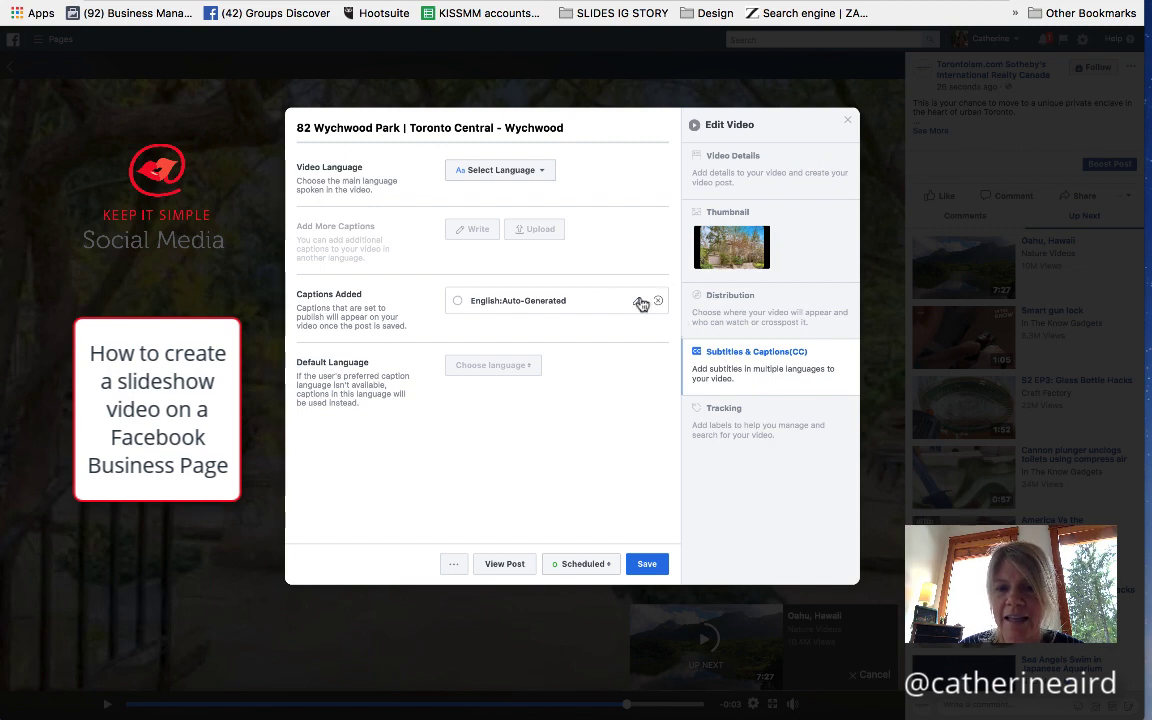
click(639, 303)
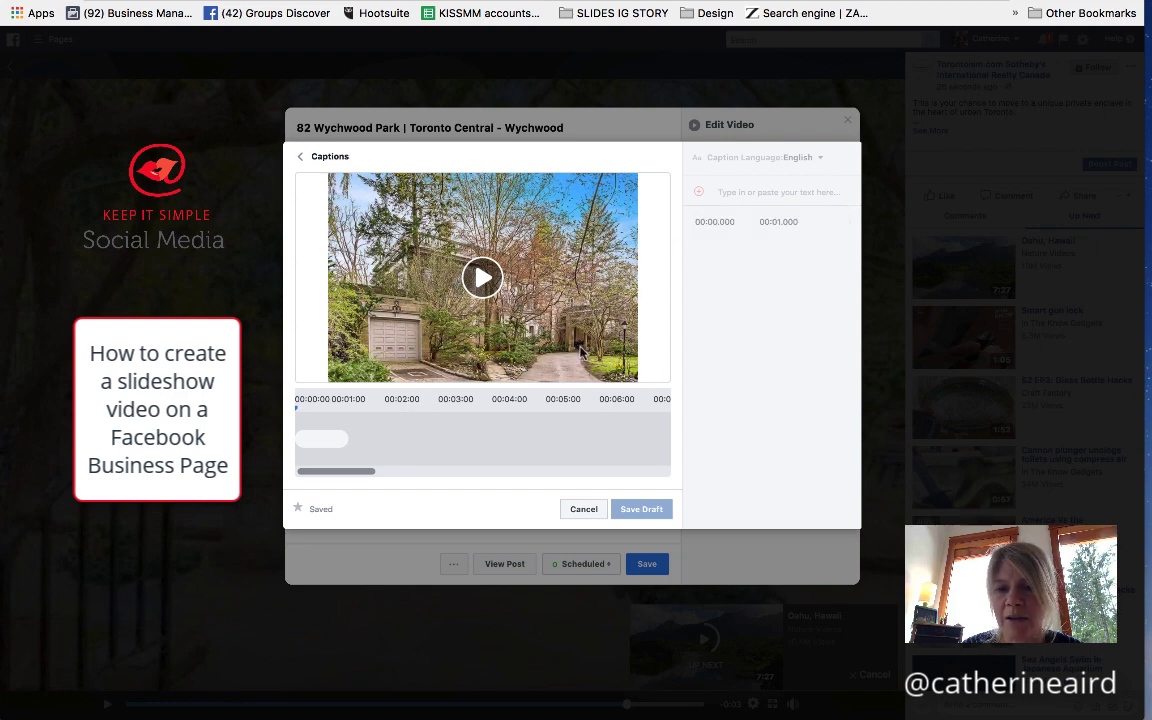
click(584, 510)
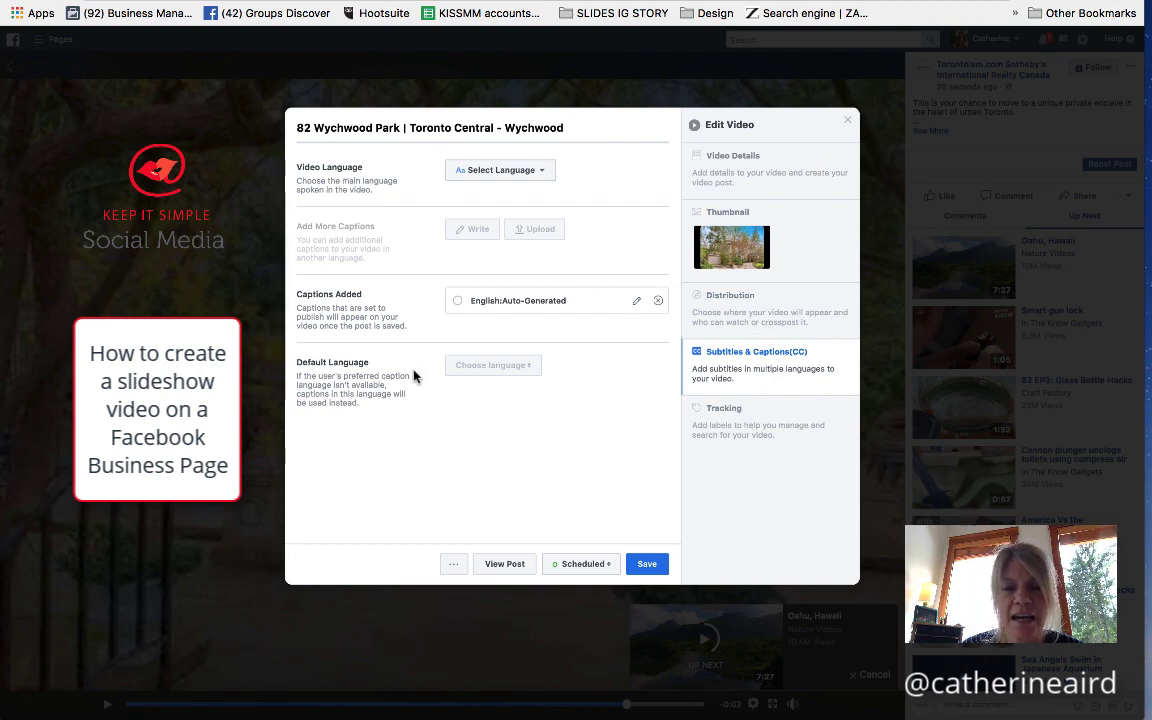
Step: Save the edited video details and close the scheduled post preview
click(750, 183)
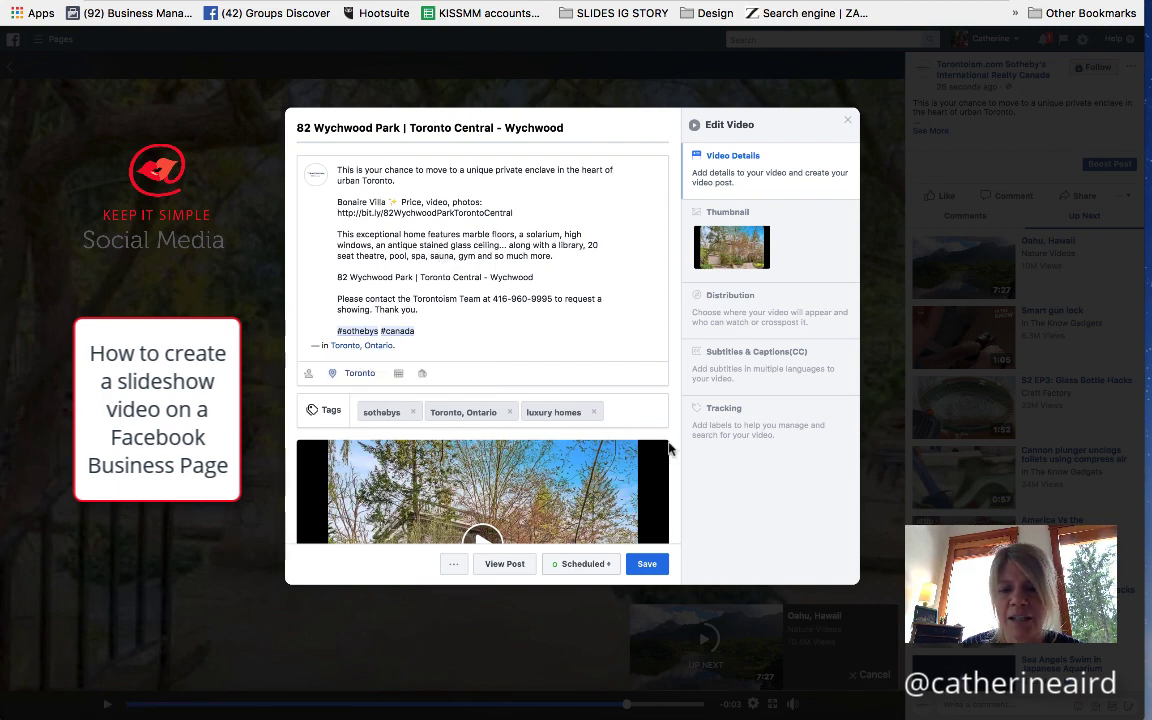
click(648, 567)
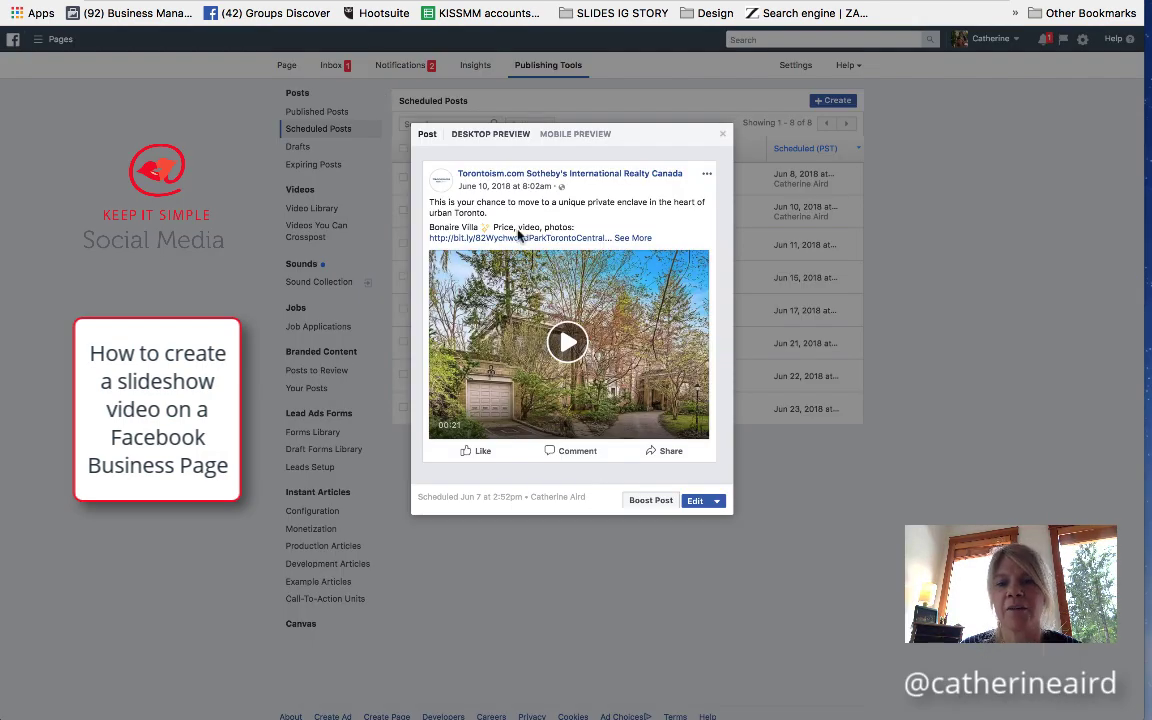
click(722, 133)
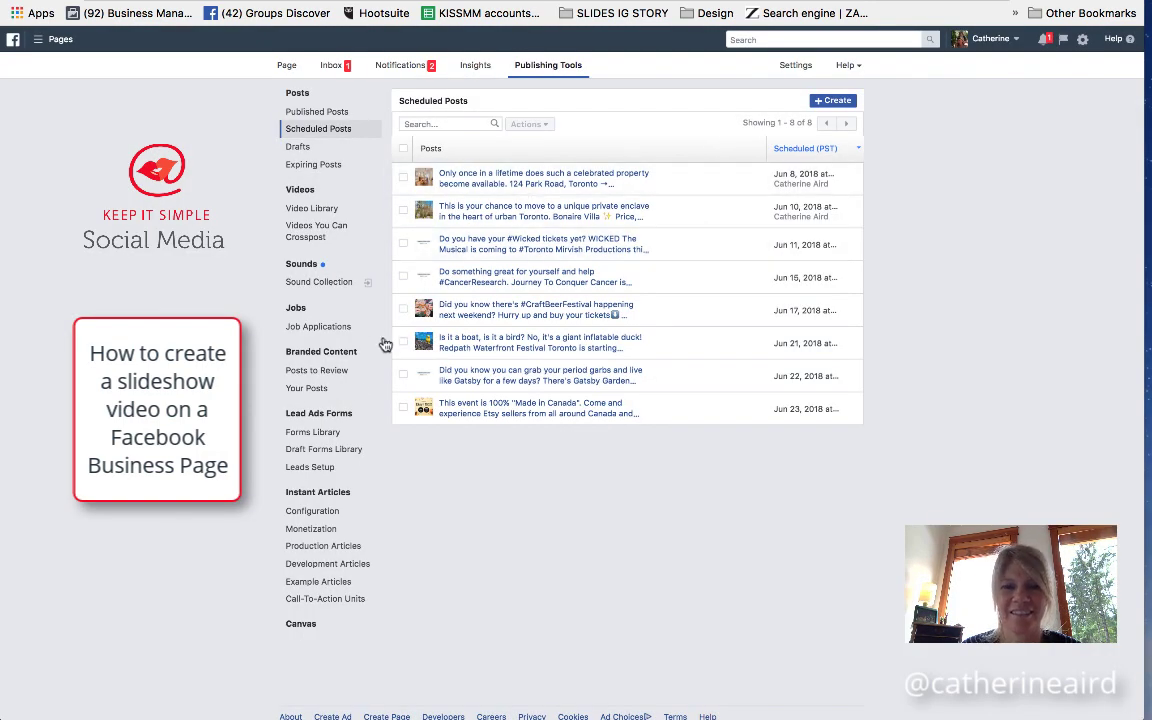